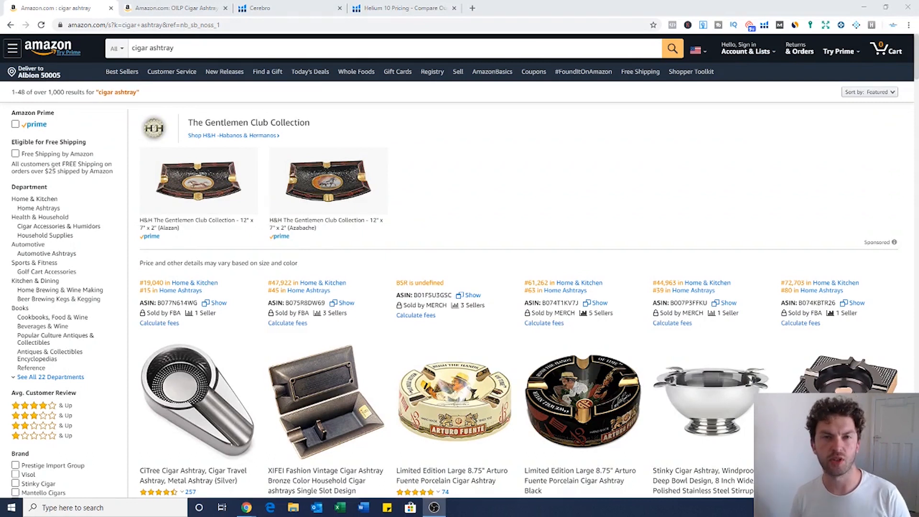
Step: Look through the cigar ashtray search results and open the OILP black silicone ashtray's product page
click(180, 346)
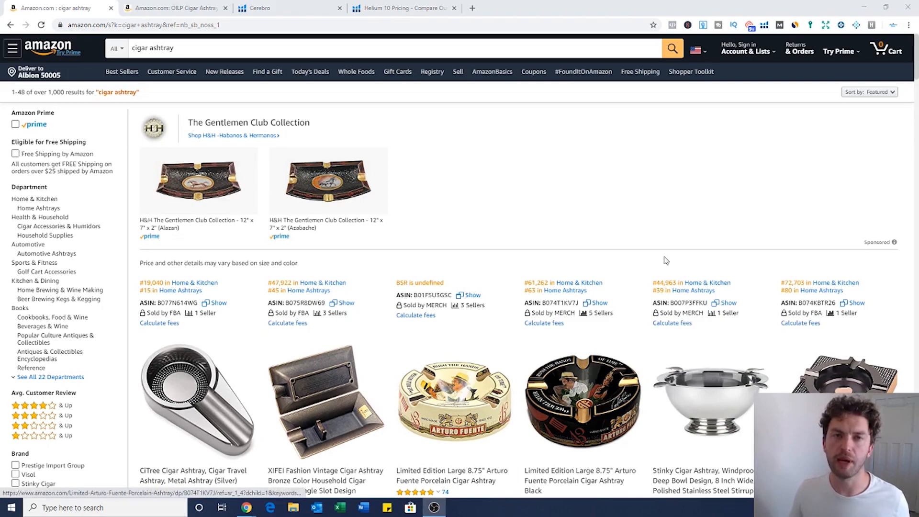
scroll(679, 243, down, 3)
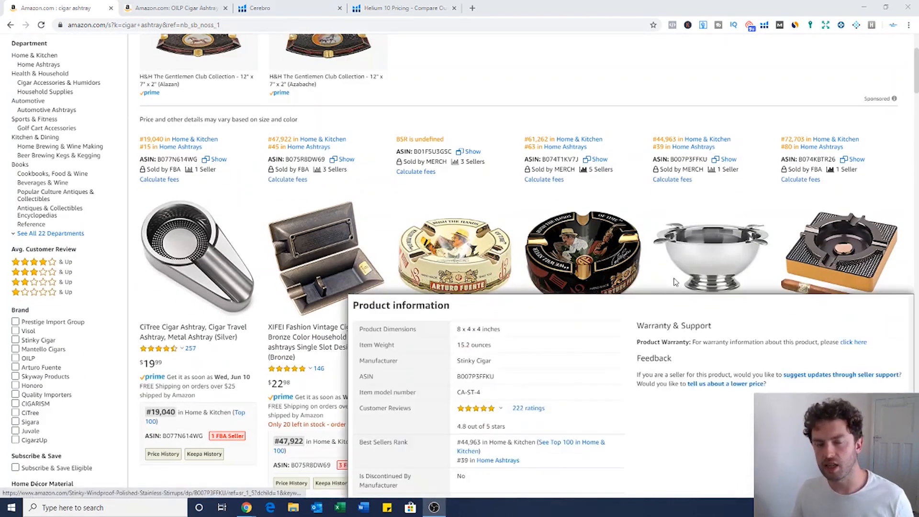
scroll(654, 157, down, 15)
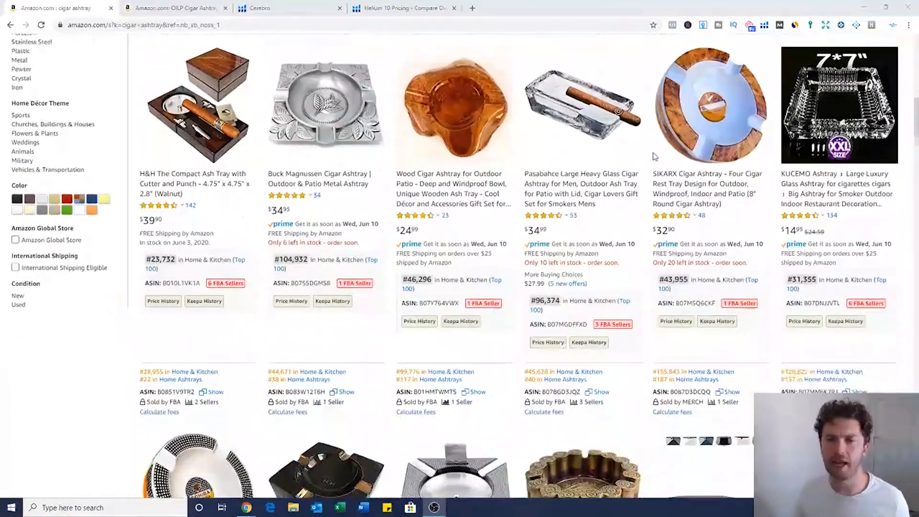
scroll(654, 157, down, 1)
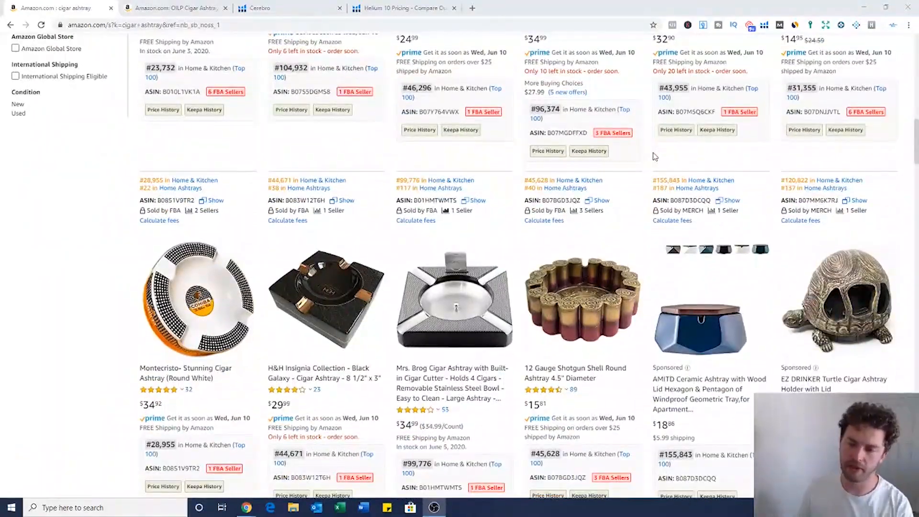
scroll(654, 155, down, 4)
scroll(654, 157, down, 10)
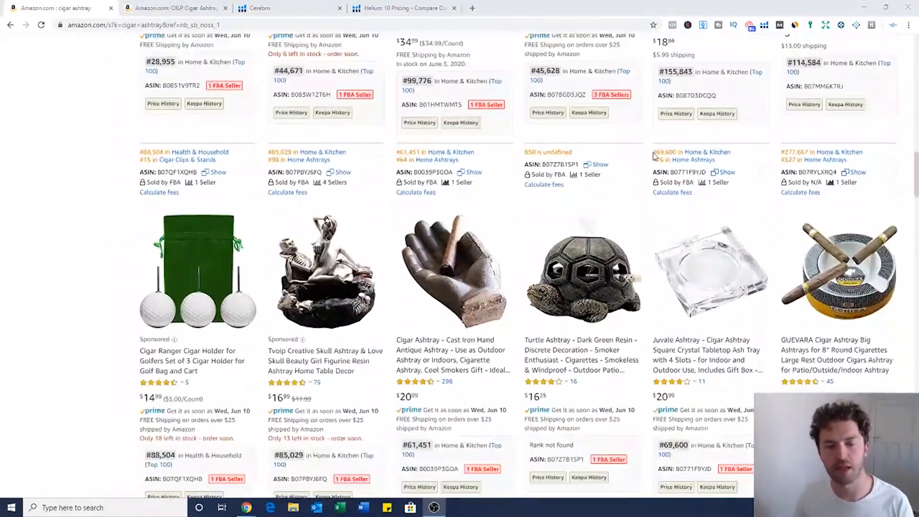
scroll(654, 157, down, 2)
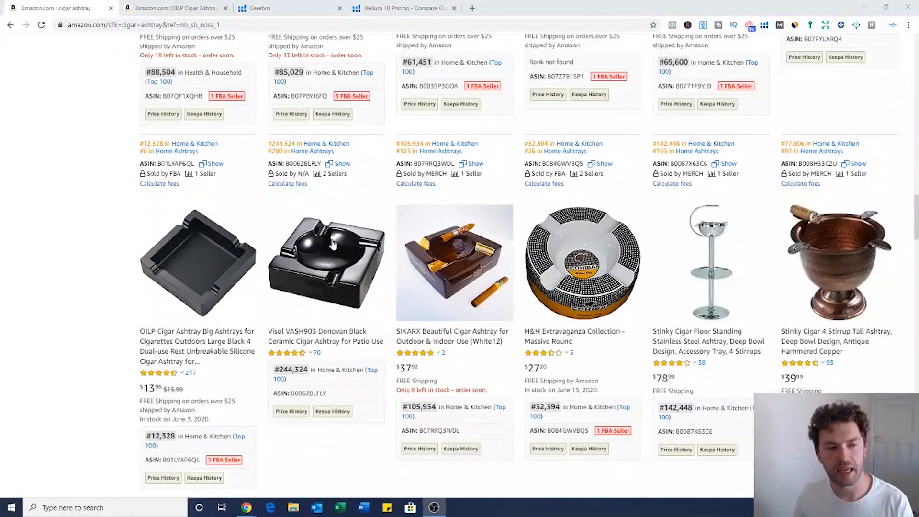
mouse_move(195, 286)
click(174, 12)
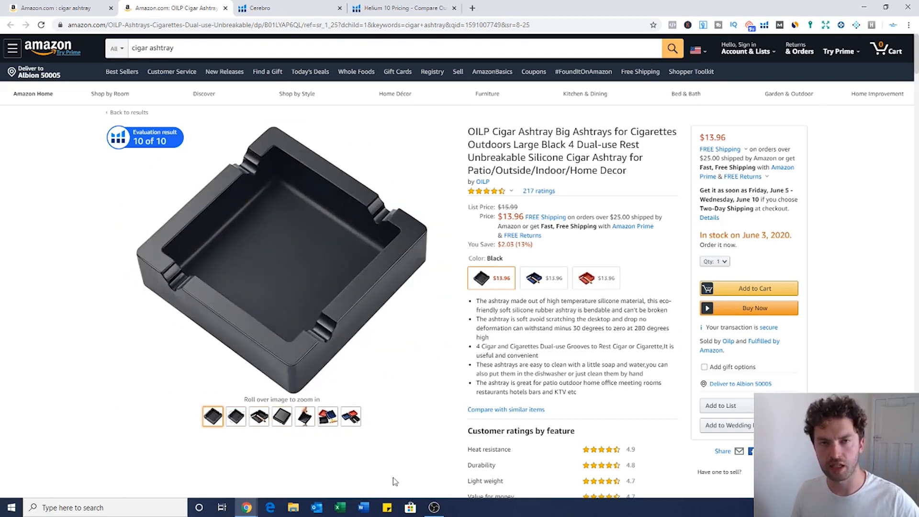
Step: Run the Helium 10 Xray on the OILP ashtray listing, review its sales, revenue and review columns, and close it
click(764, 26)
click(702, 187)
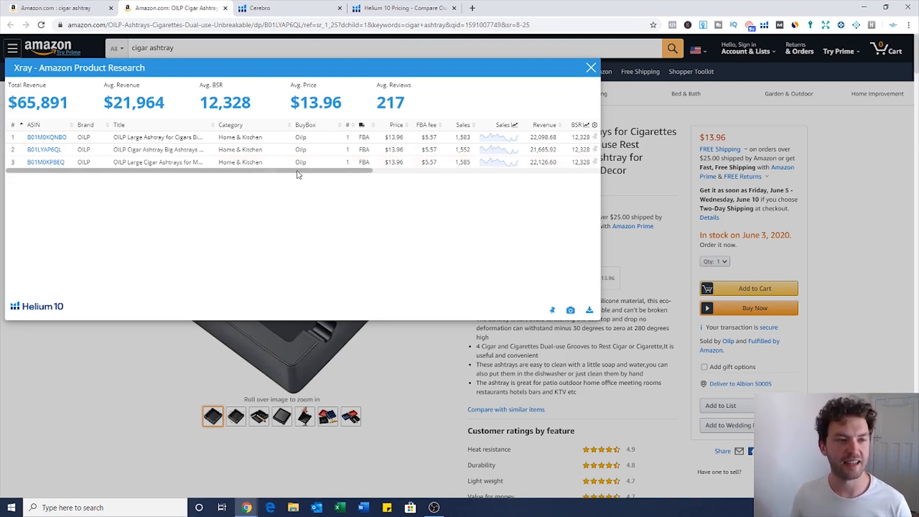
drag(299, 171, 555, 178)
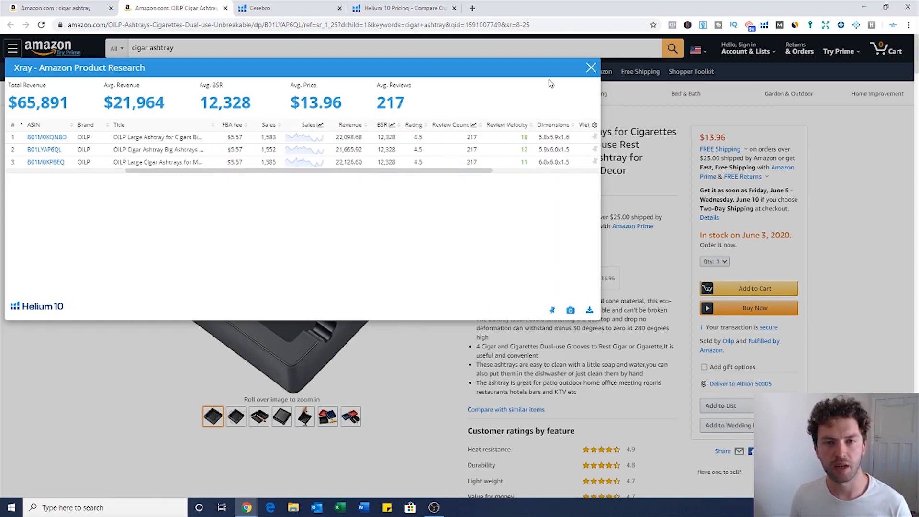
click(591, 67)
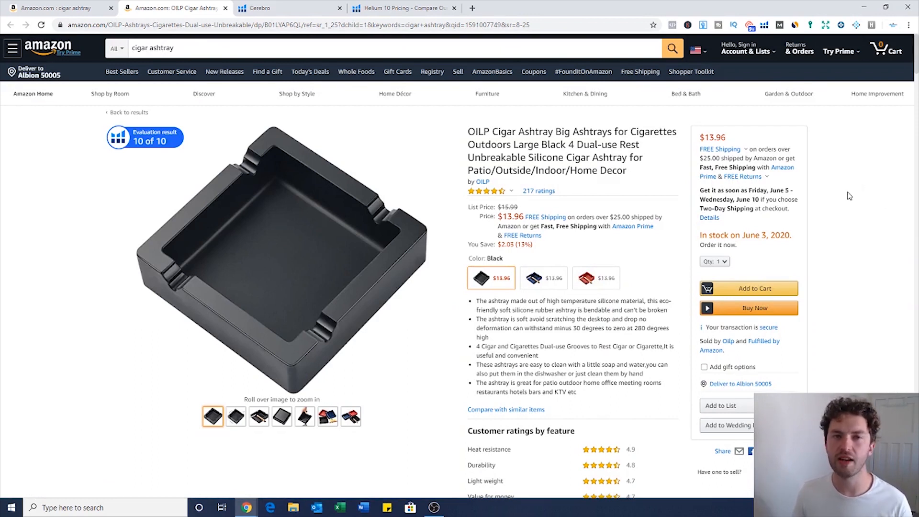
Step: View the OILP ashtray's price and sales rank history over 90 days and over 1 year
scroll(856, 200, down, 3)
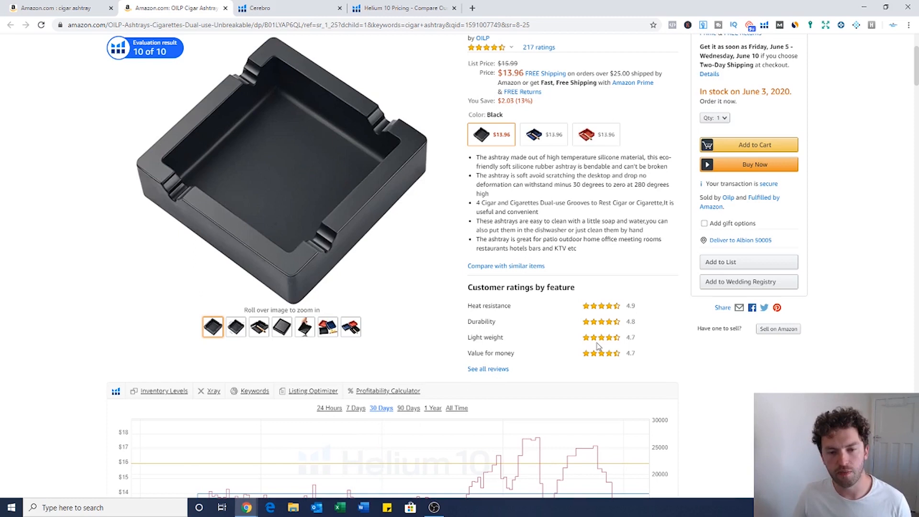
scroll(599, 342, down, 2)
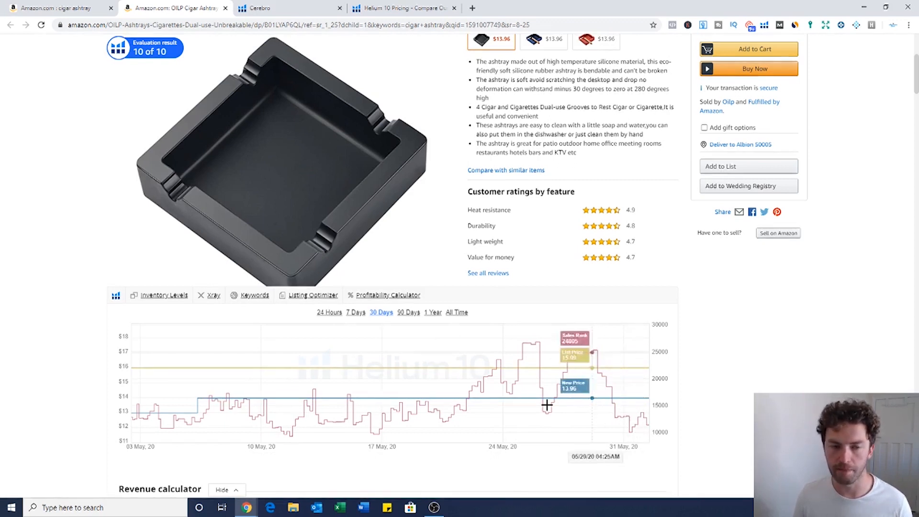
click(408, 313)
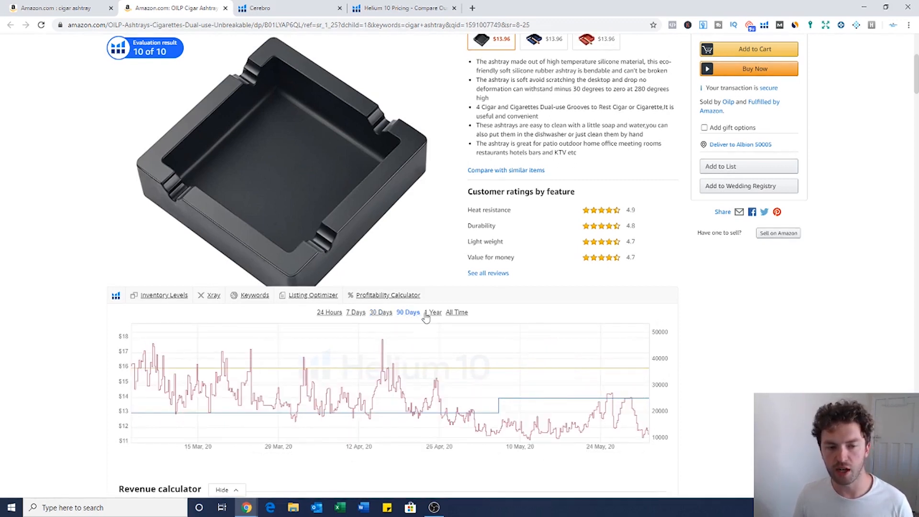
click(434, 315)
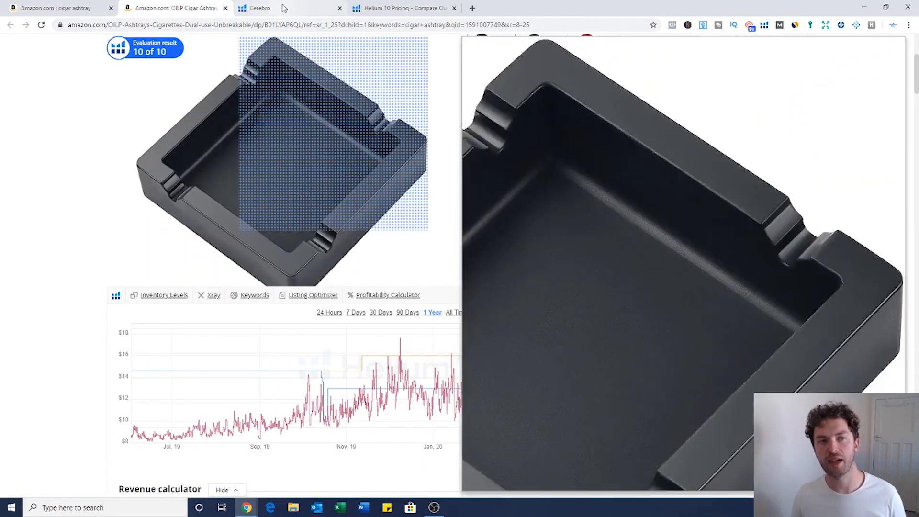
Step: Examine the Cerebro reverse ASIN results for B01LYAP6QL, including the keyword distribution, search volumes and organic ranks
click(285, 11)
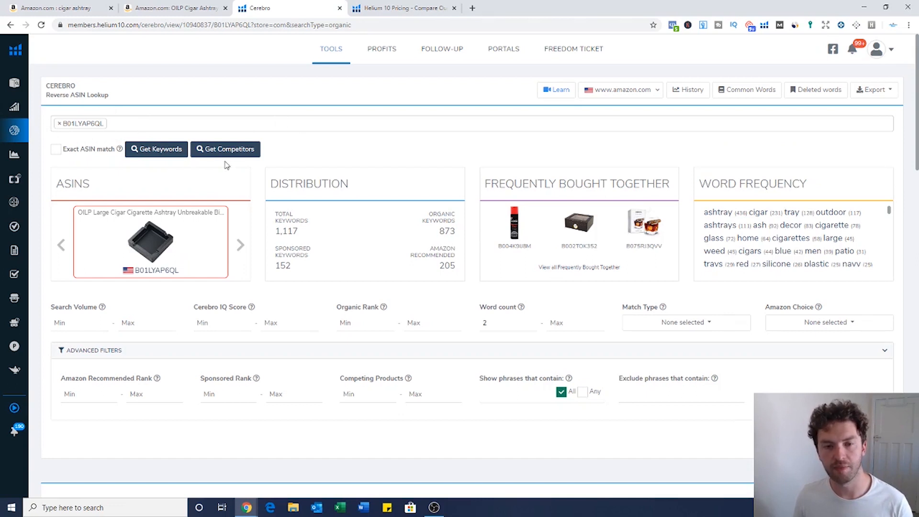
scroll(270, 218, down, 2)
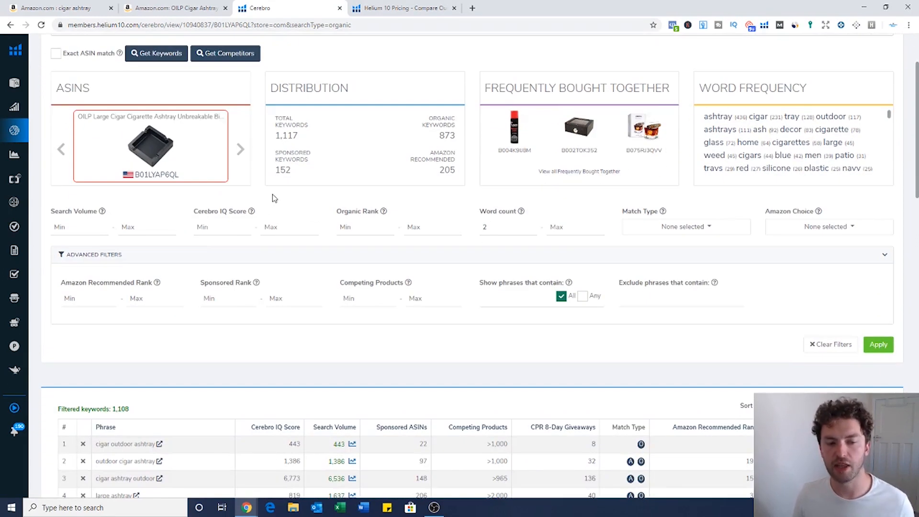
scroll(275, 198, up, 1)
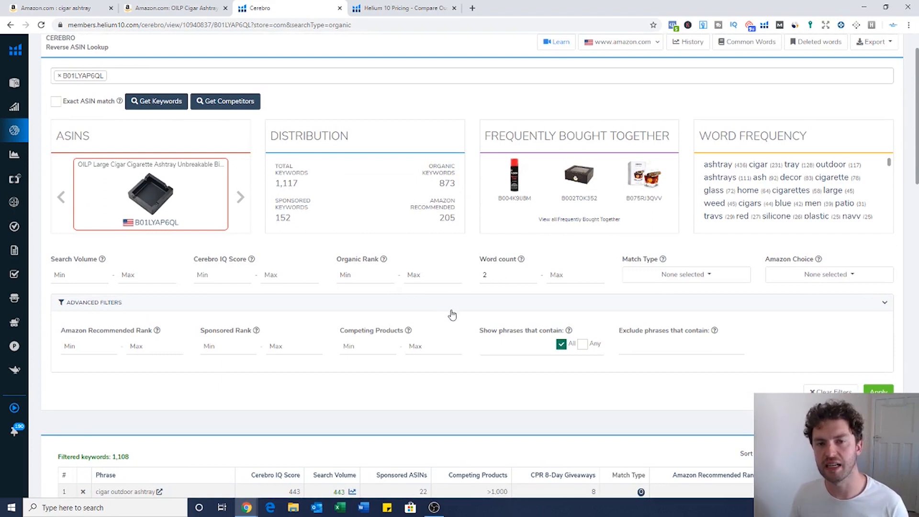
scroll(456, 296, down, 1)
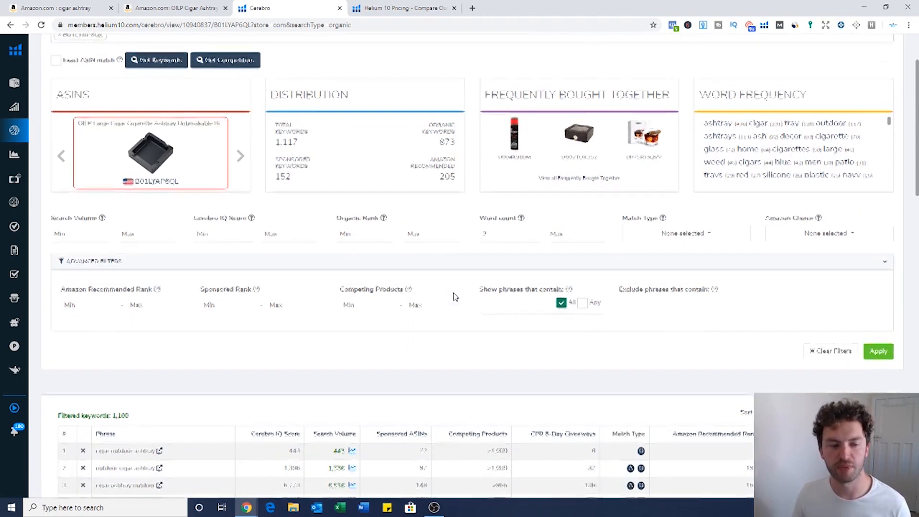
scroll(456, 294, down, 1)
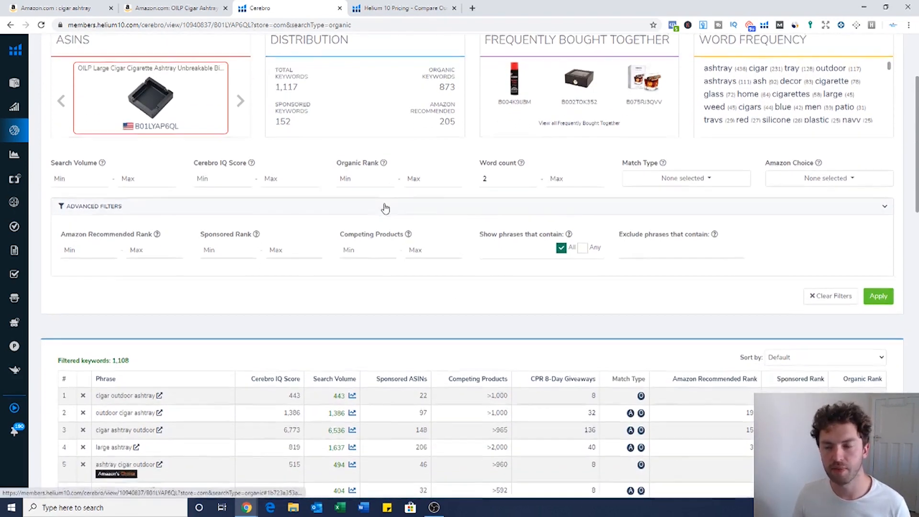
scroll(387, 207, down, 1)
scroll(388, 208, down, 3)
scroll(388, 208, up, 1)
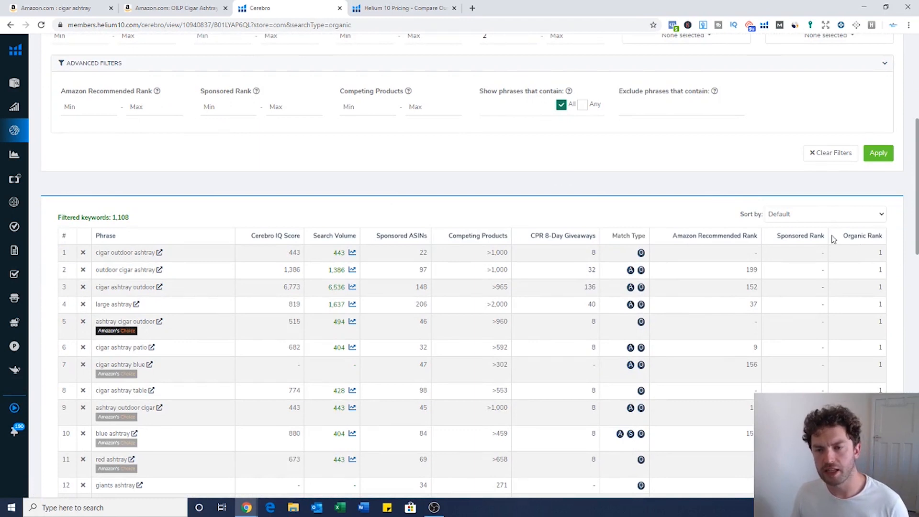
scroll(833, 238, down, 1)
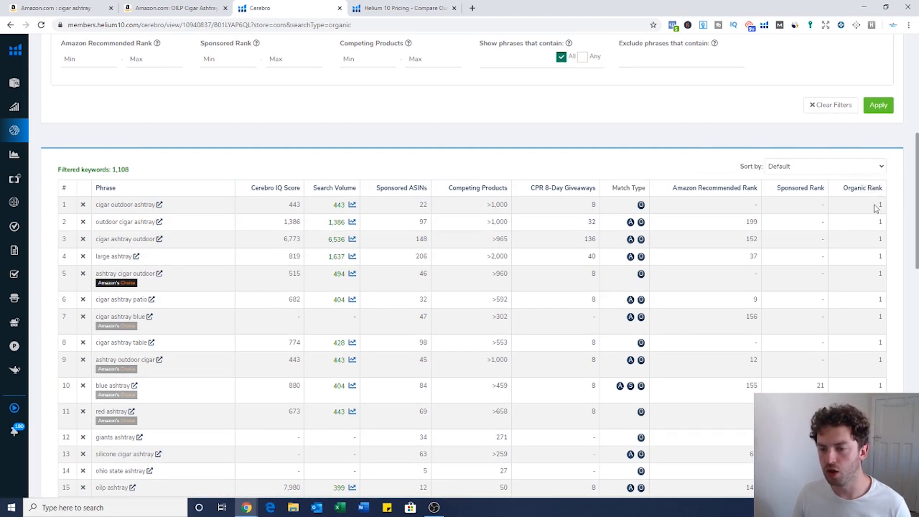
scroll(878, 292, down, 3)
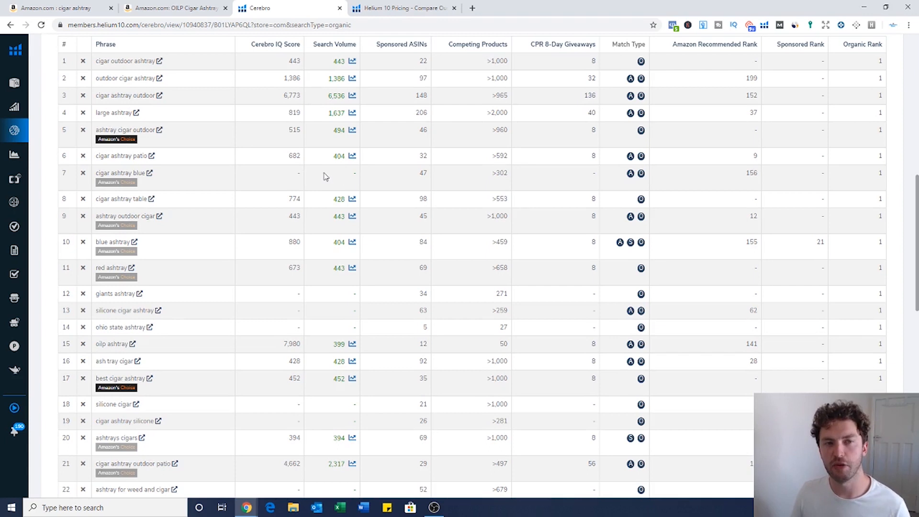
scroll(716, 149, up, 3)
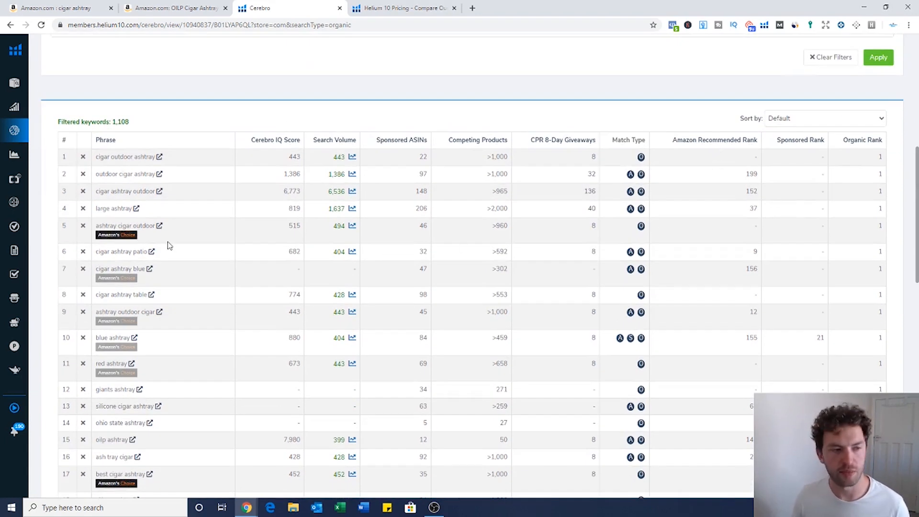
Step: Filter the Cerebro keywords to an organic rank from 1 to 20
scroll(246, 254, up, 4)
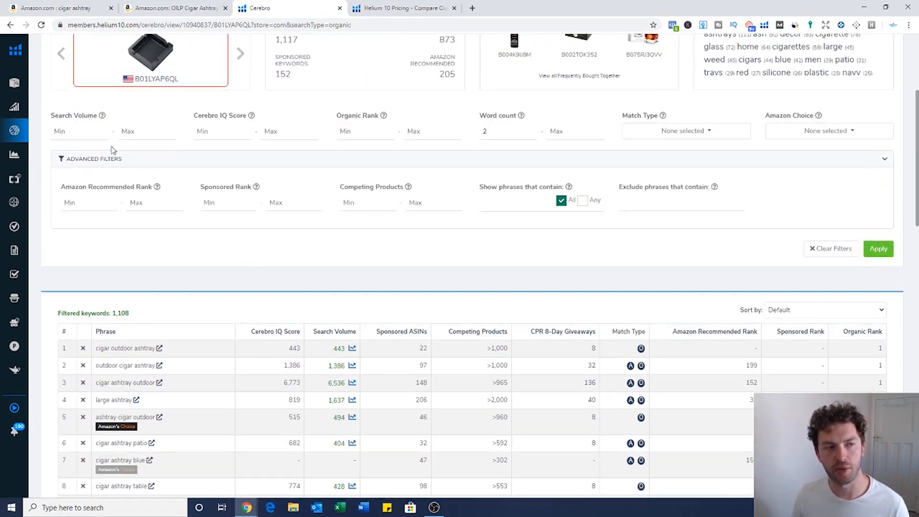
scroll(122, 178, up, 1)
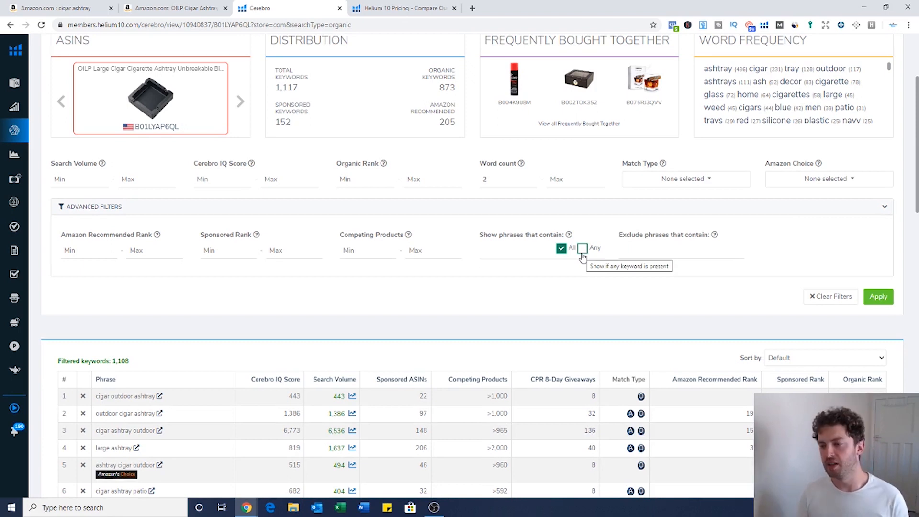
click(366, 181)
text(1)
click(428, 181)
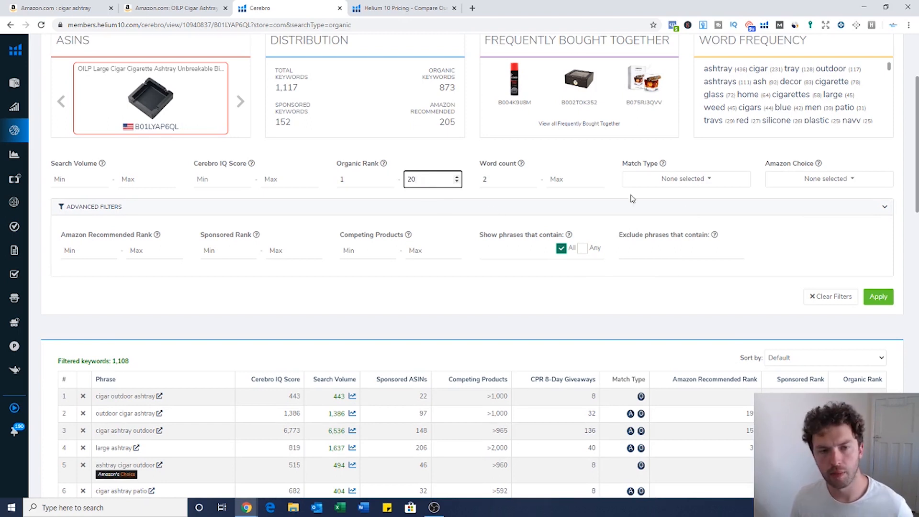
click(739, 200)
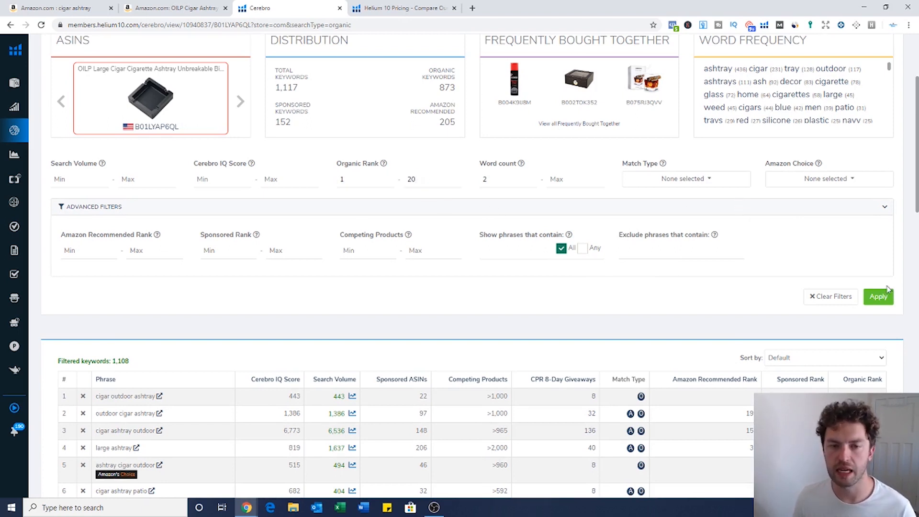
click(887, 299)
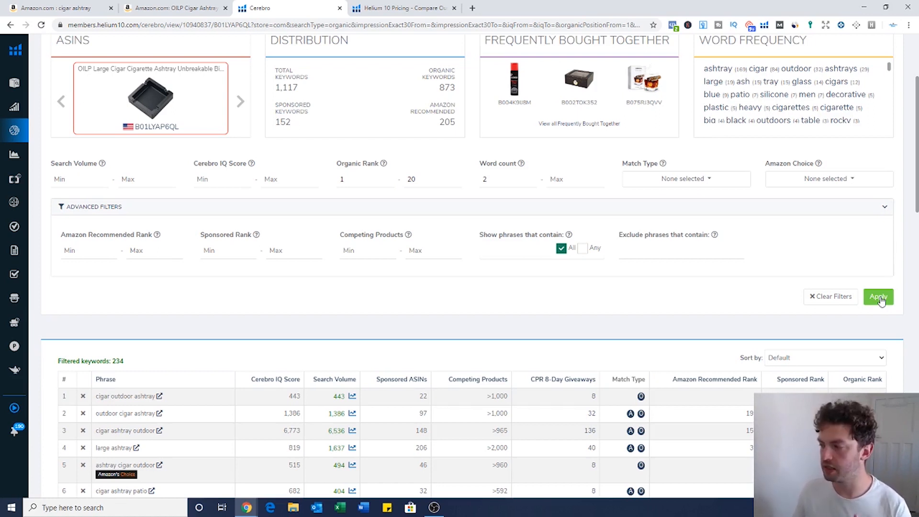
click(879, 298)
Step: Sort the filtered keyword list by search volume from high to low
scroll(870, 301, down, 1)
scroll(870, 302, down, 3)
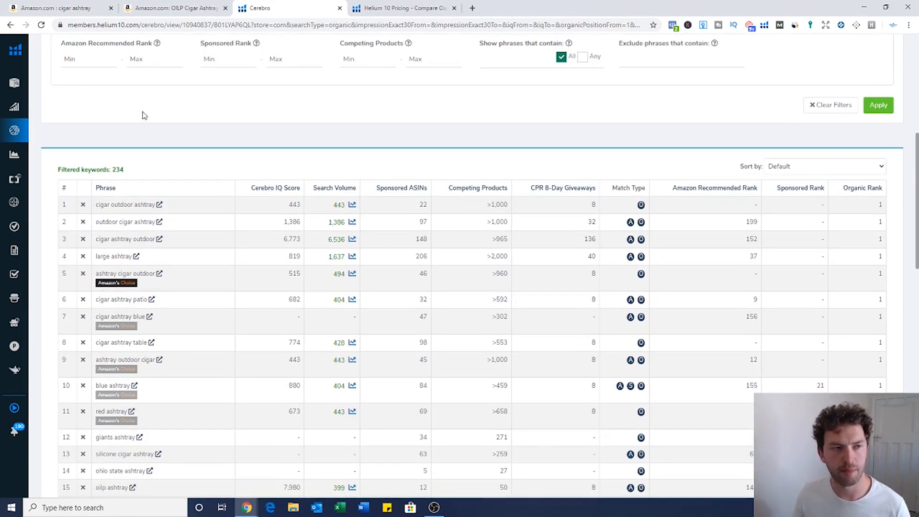
scroll(400, 180, up, 4)
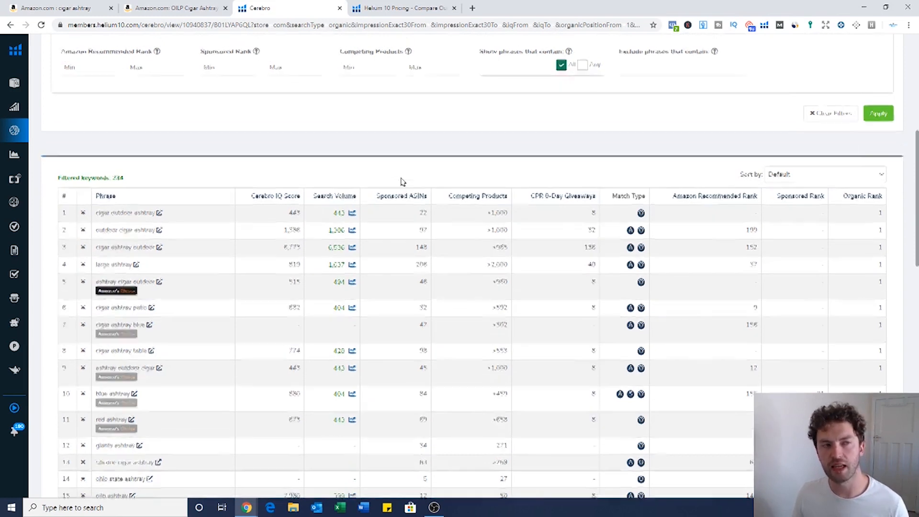
scroll(356, 180, up, 1)
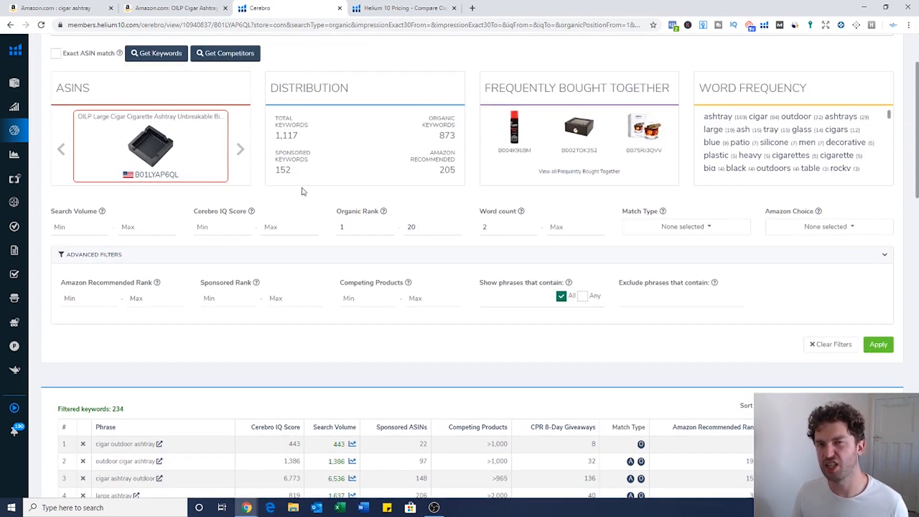
scroll(335, 205, down, 3)
scroll(421, 195, up, 2)
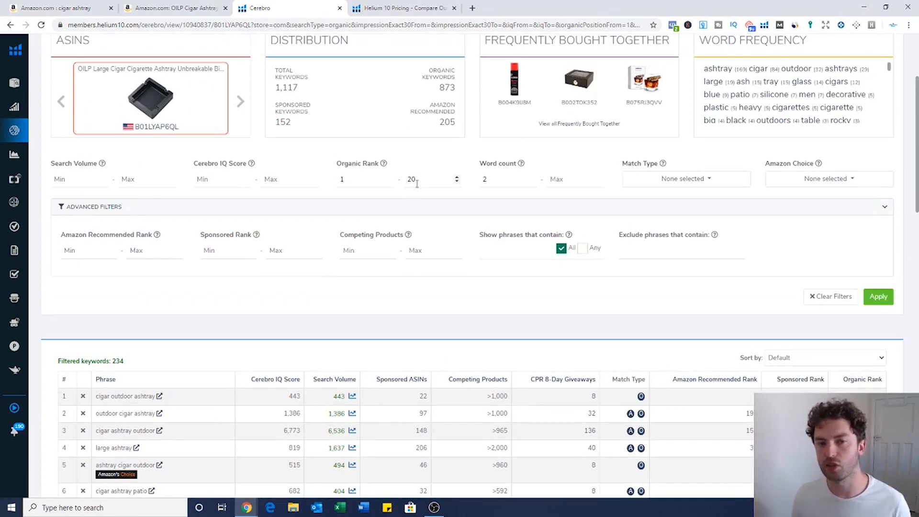
scroll(407, 240, down, 3)
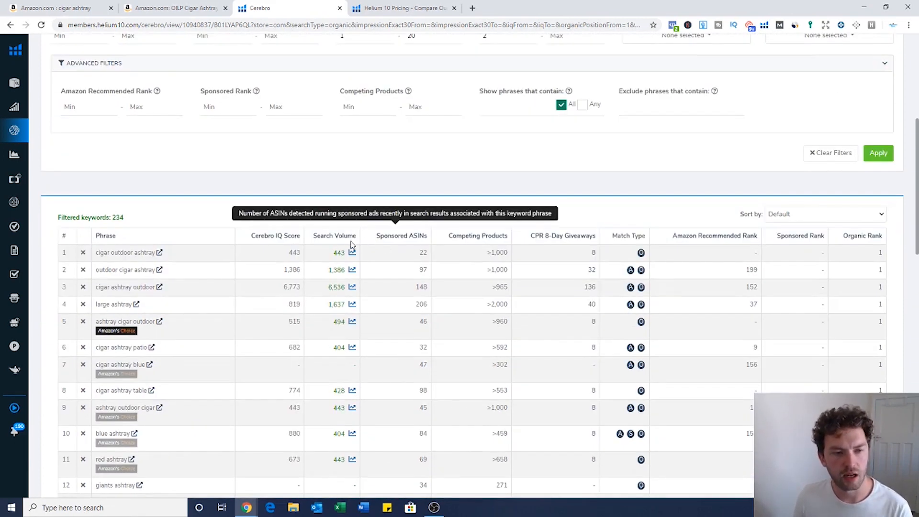
click(341, 238)
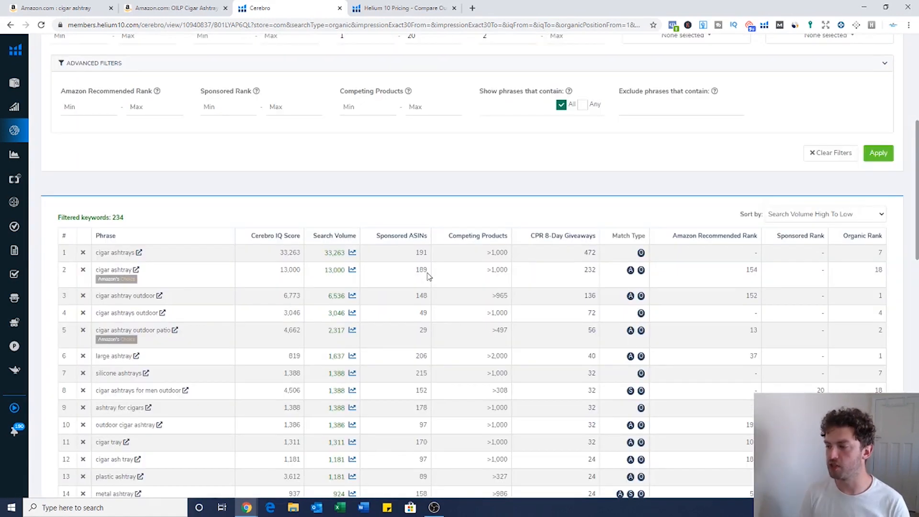
scroll(739, 230, down, 1)
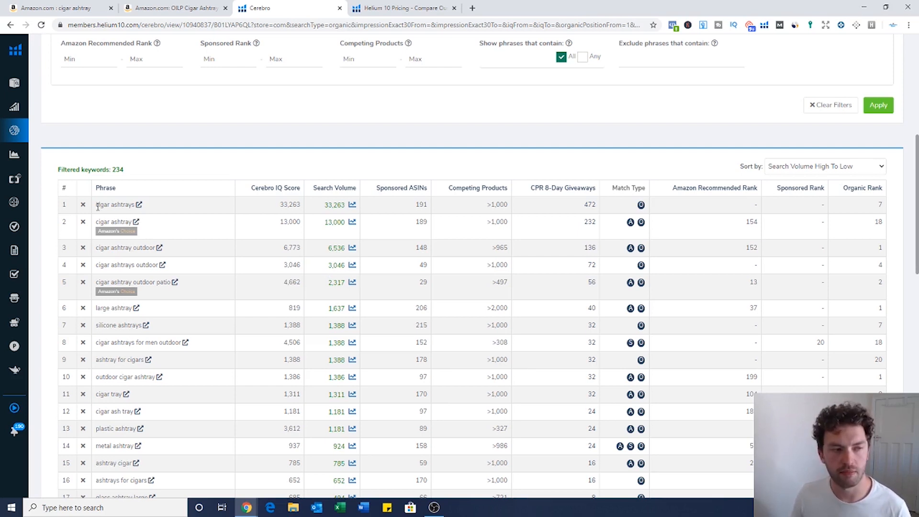
Step: Examine the organic rank, search volume and competing products of the keyword "cigar ashtrays"
drag(97, 207, 131, 207)
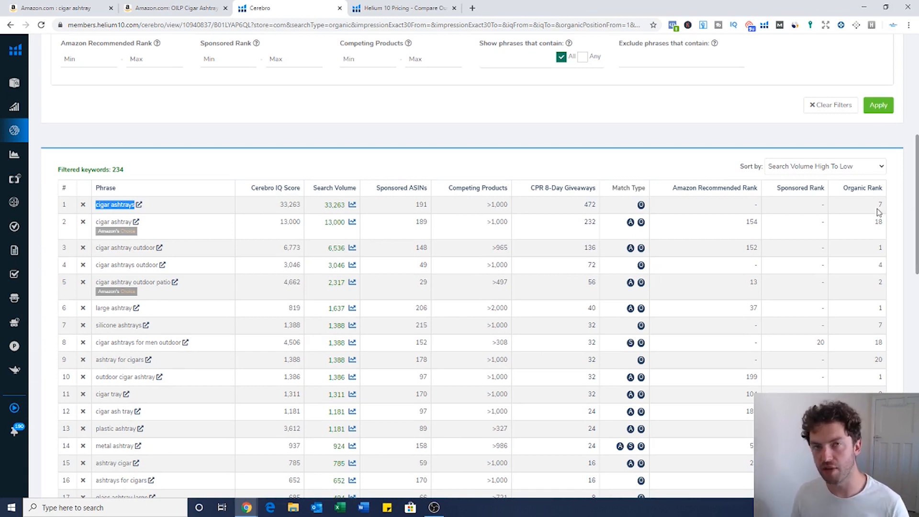
mouse_move(881, 205)
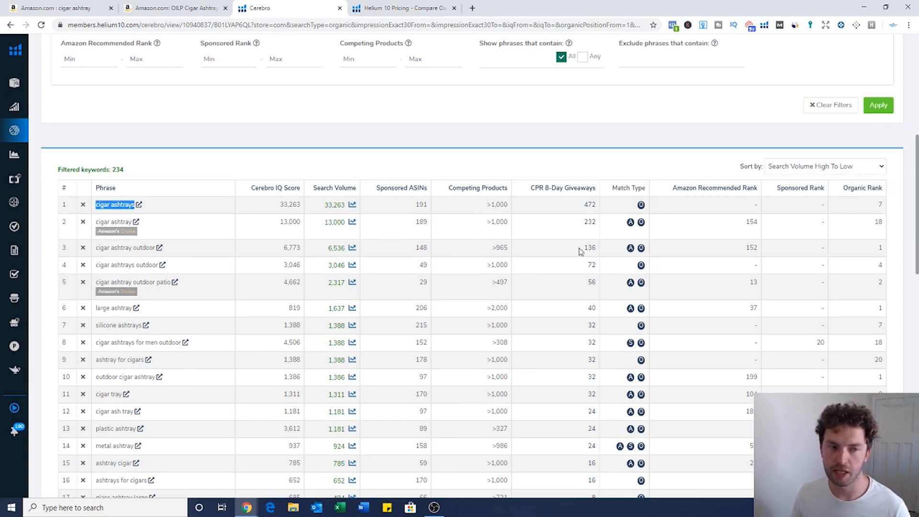
drag(324, 207, 345, 206)
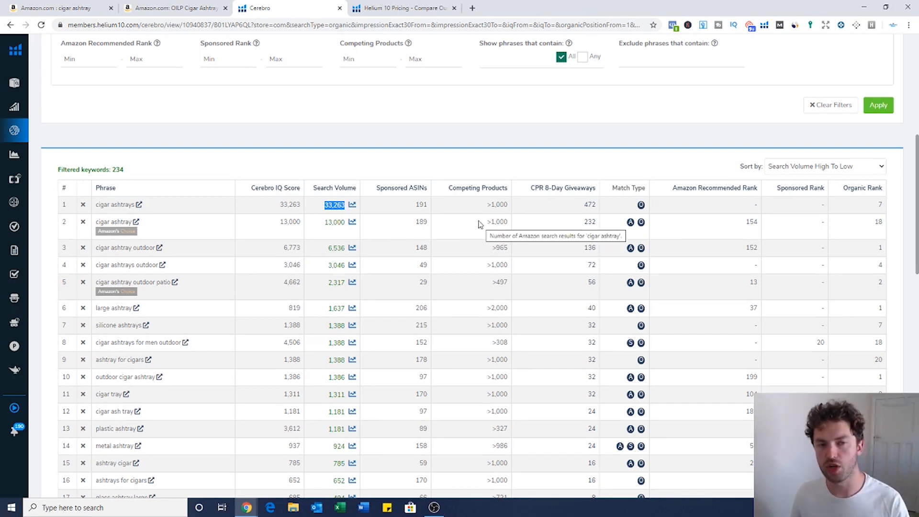
drag(487, 205, 508, 205)
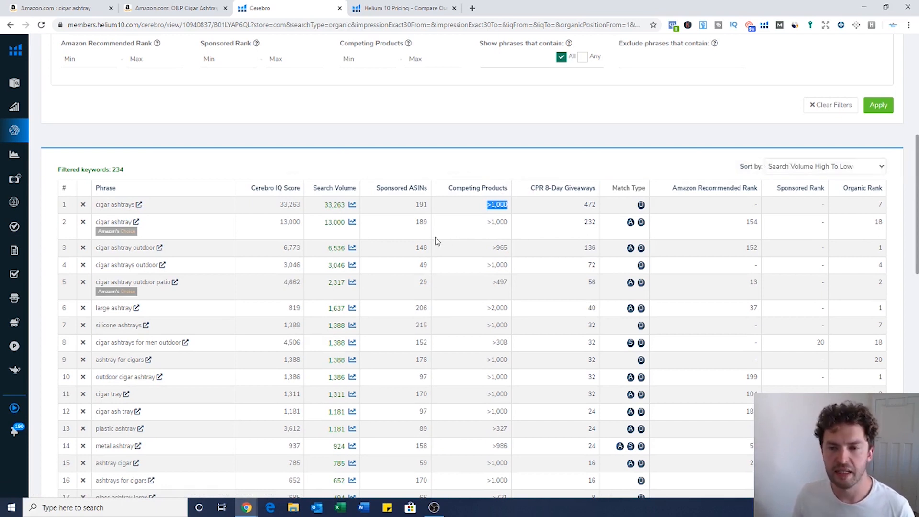
click(471, 252)
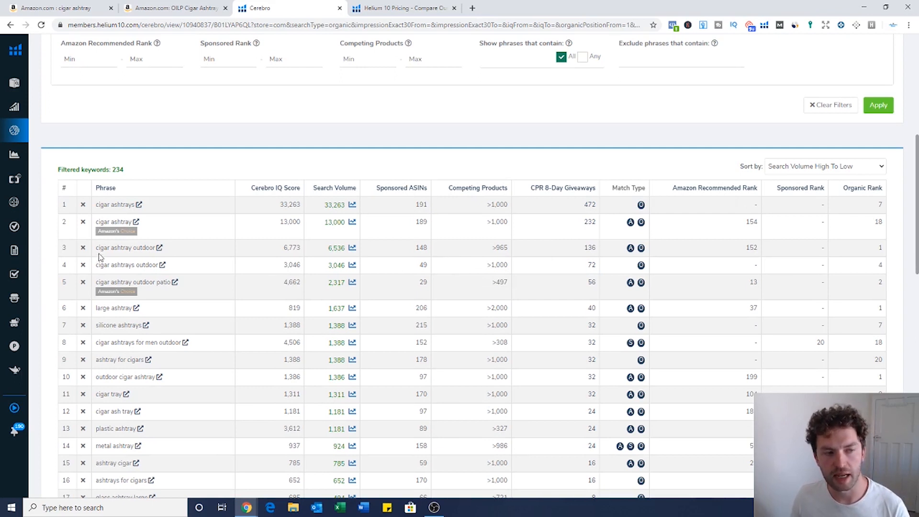
Step: Examine the keyword "cigar ashtray outdoor", including its CPR 8-day giveaways and organic rank
drag(96, 254, 157, 256)
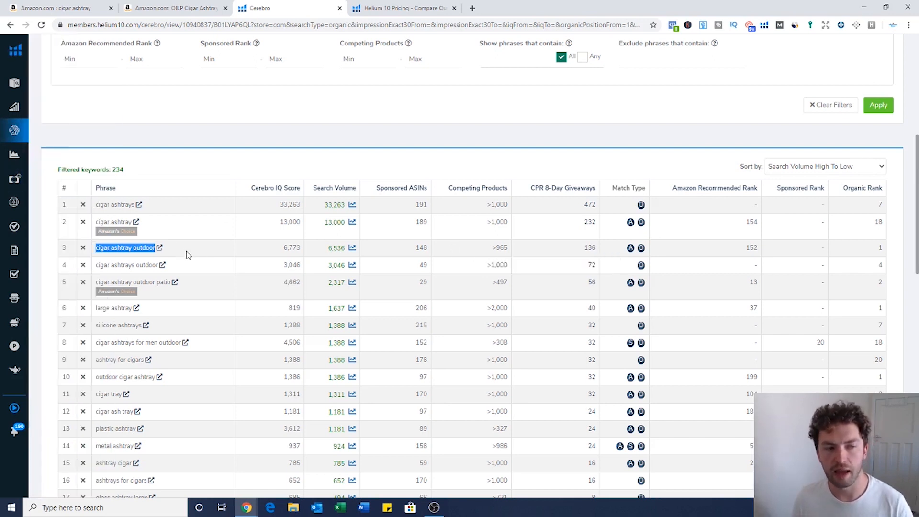
click(188, 256)
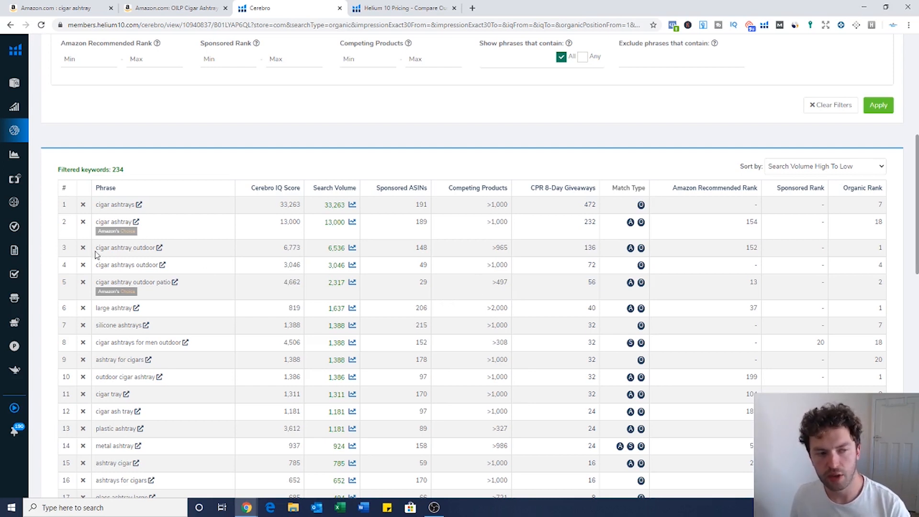
drag(96, 252, 155, 248)
click(450, 253)
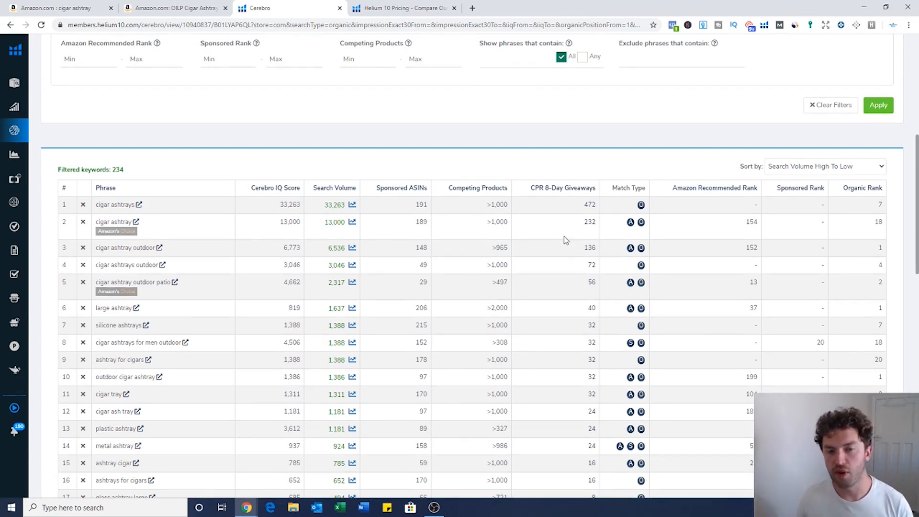
double_click(590, 248)
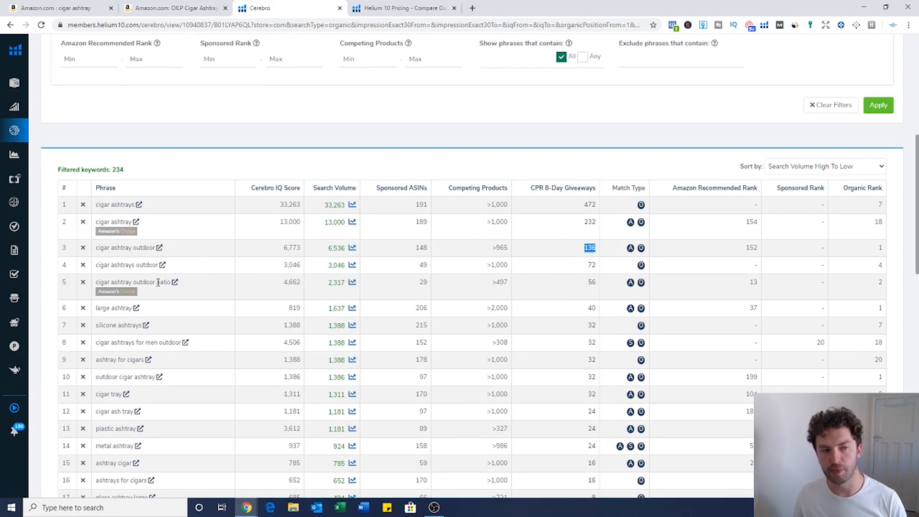
drag(876, 248, 889, 250)
click(870, 249)
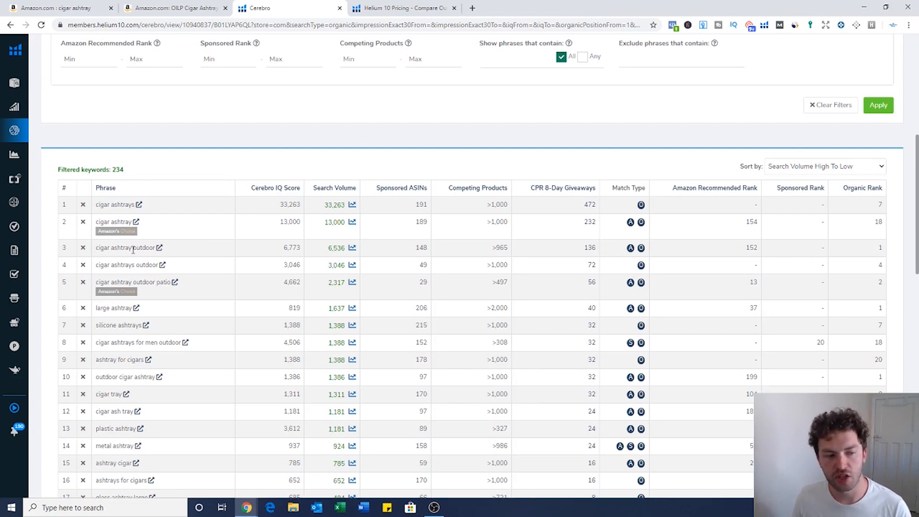
Step: Look through the remaining filtered keywords on the first results page
scroll(133, 249, down, 3)
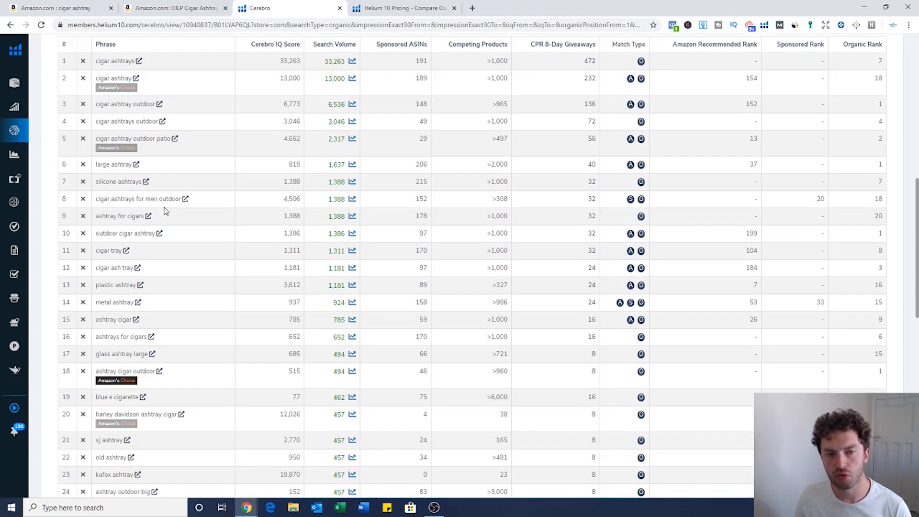
scroll(281, 193, down, 4)
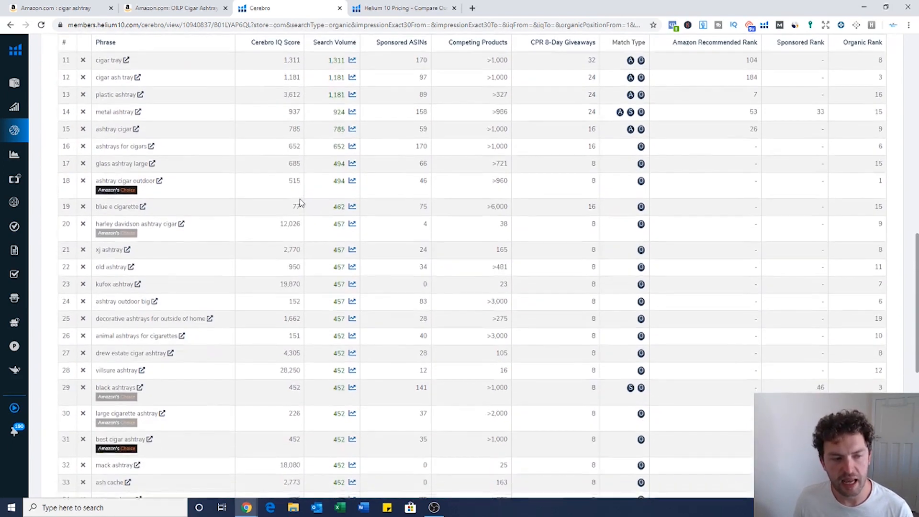
scroll(388, 311, down, 2)
scroll(389, 312, down, 4)
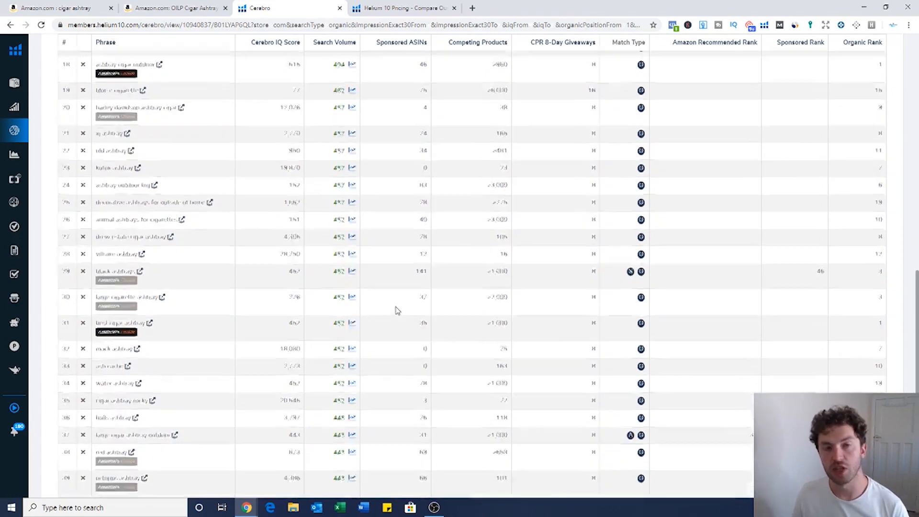
scroll(421, 316, down, 2)
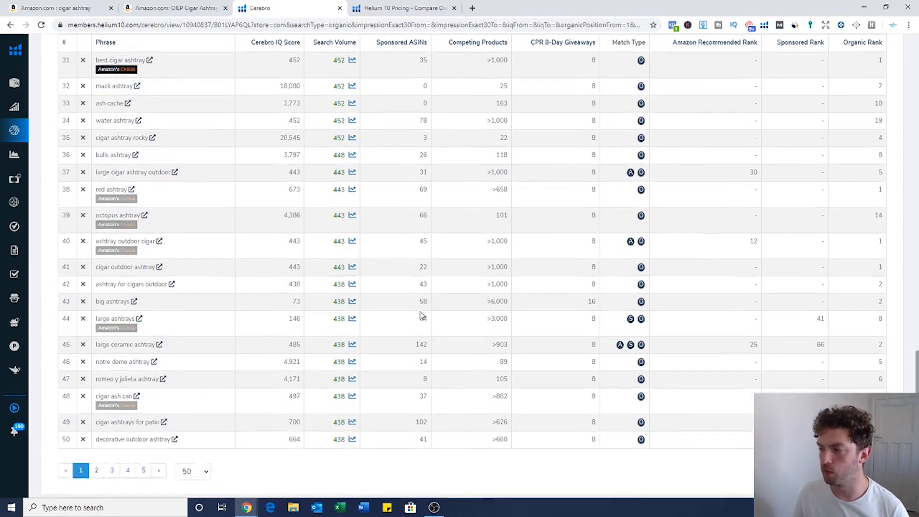
Step: Export the filtered Cerebro keywords to the Frankenstein keyword processor
scroll(526, 292, up, 20)
scroll(528, 292, up, 1)
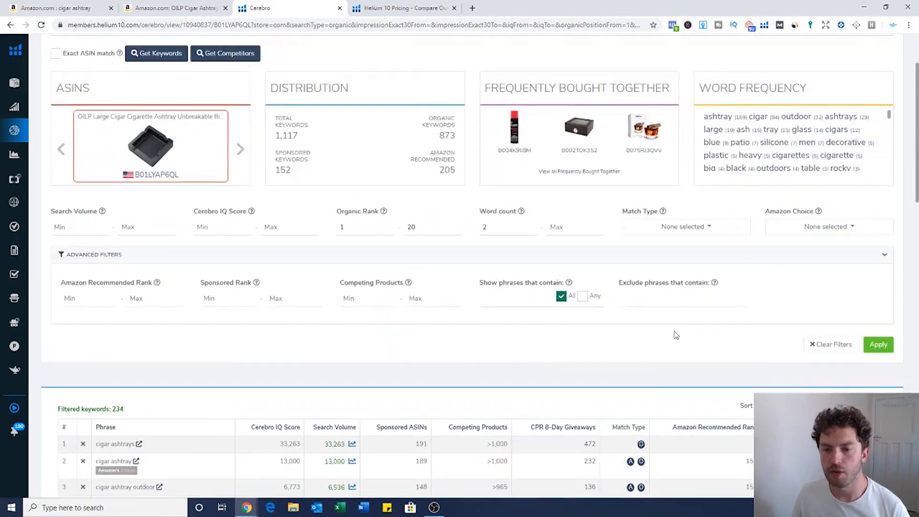
scroll(809, 249, up, 2)
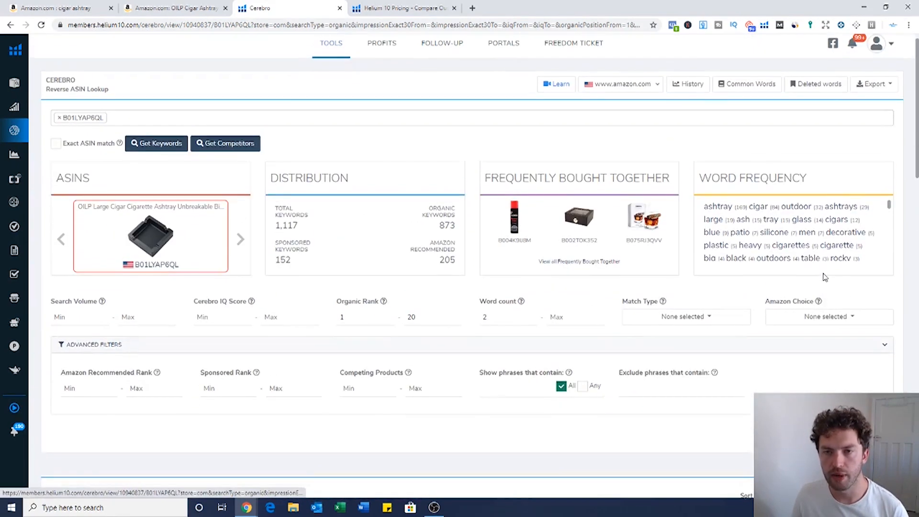
click(888, 93)
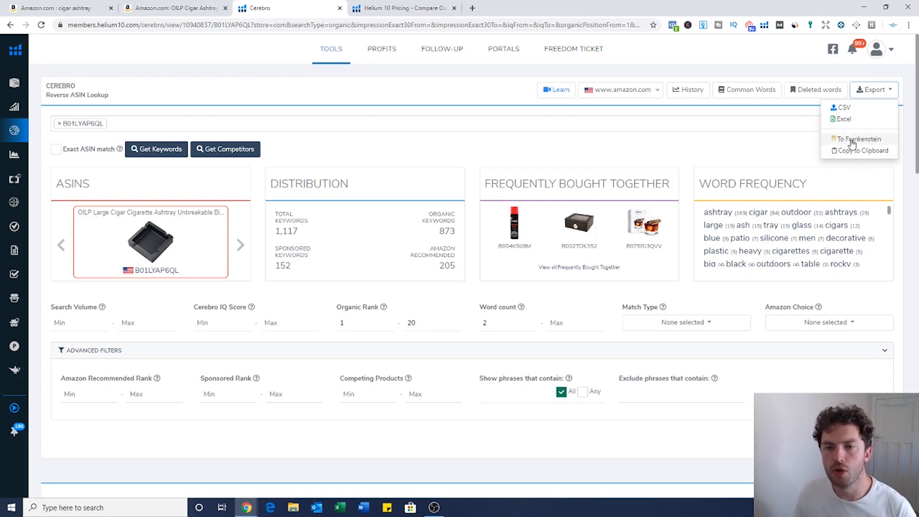
double_click(342, 323)
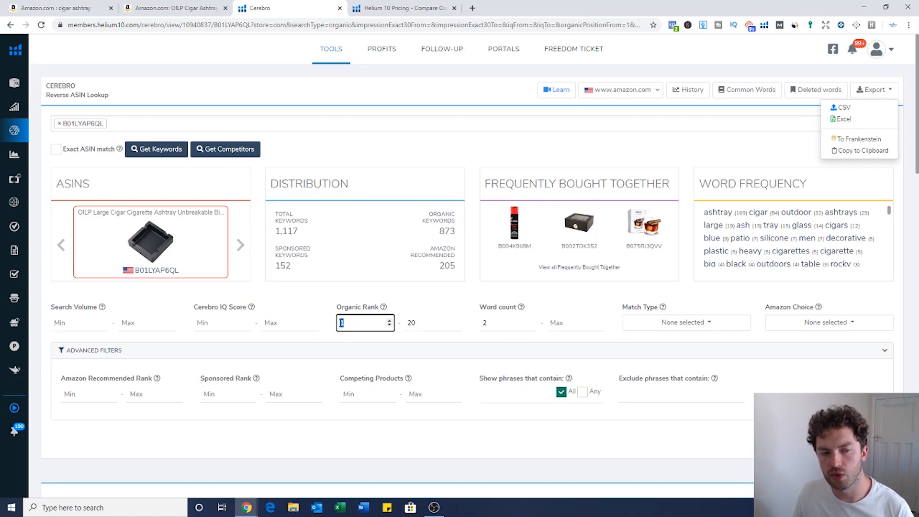
click(885, 92)
click(873, 144)
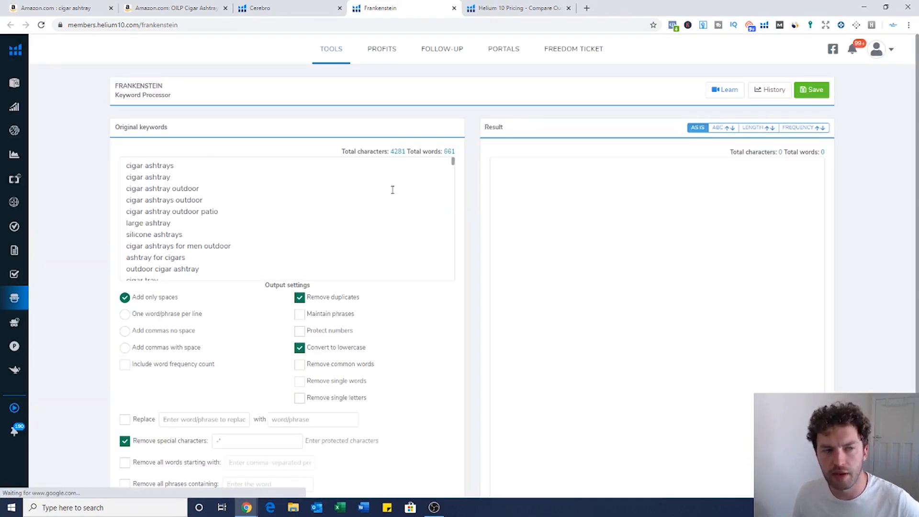
Step: Process the exported keywords in Frankenstein with the Remove common words option enabled
drag(447, 151, 444, 151)
click(427, 246)
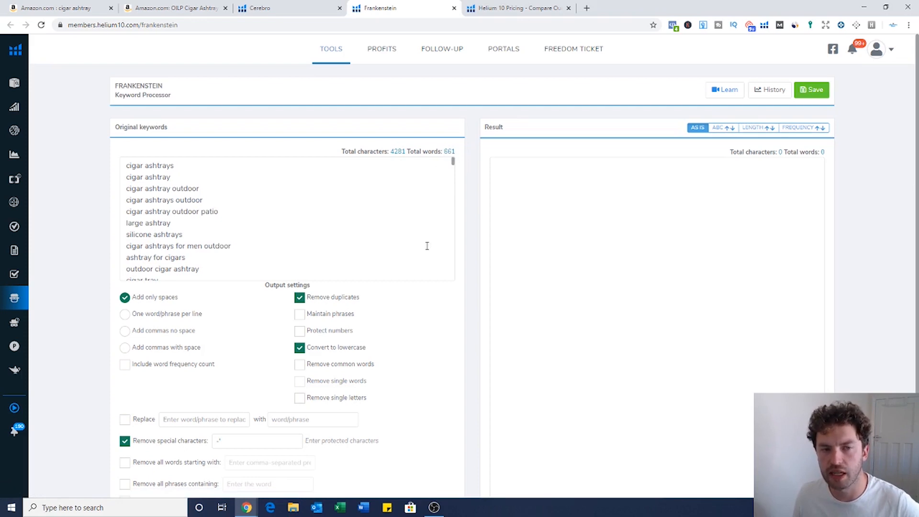
scroll(410, 227, down, 1)
scroll(410, 229, up, 1)
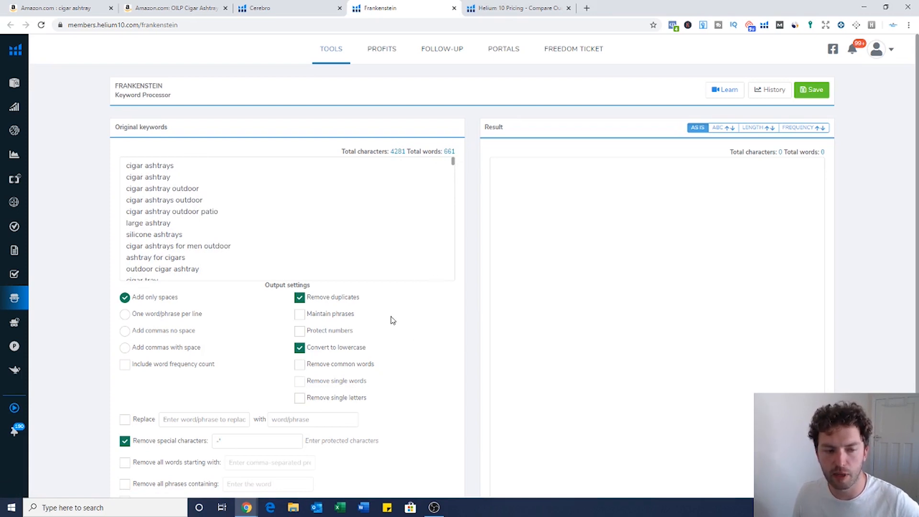
click(299, 367)
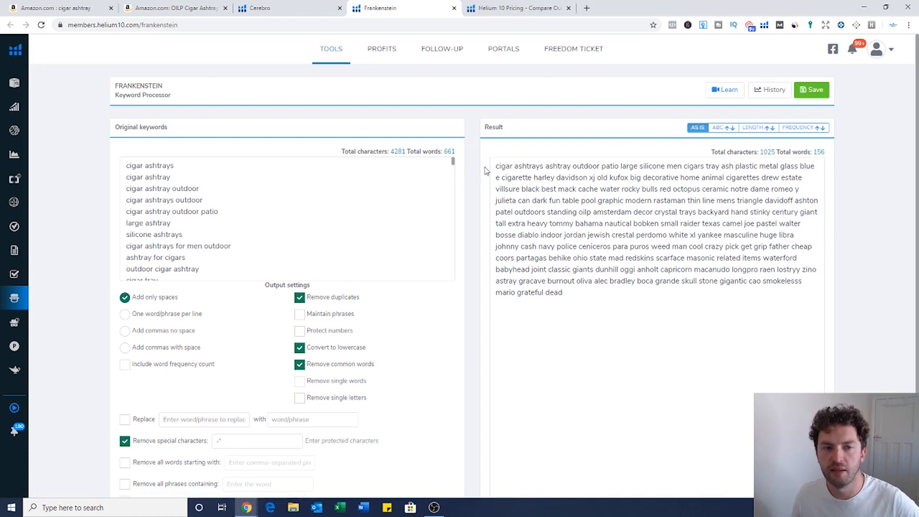
Step: Compare the word totals of the original and processed keyword lists and review the full result text
drag(455, 153, 448, 153)
click(468, 156)
click(814, 152)
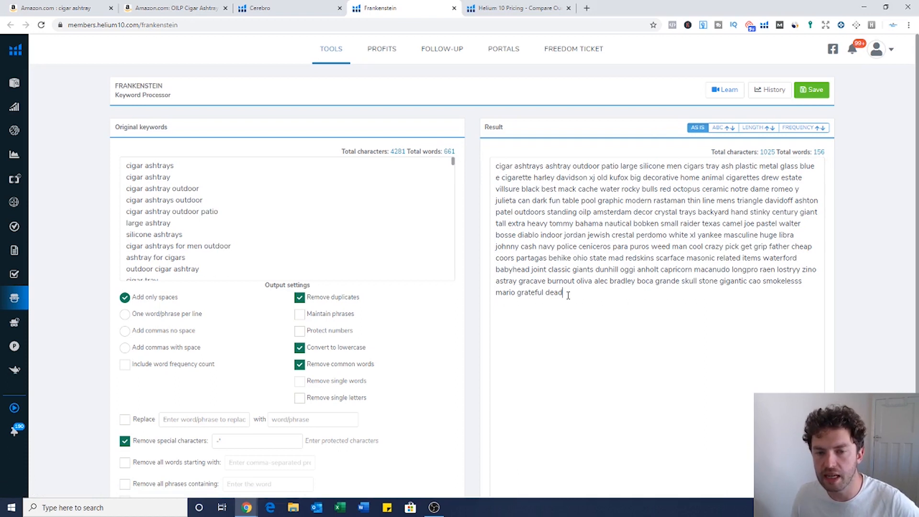
key(ctrl+a)
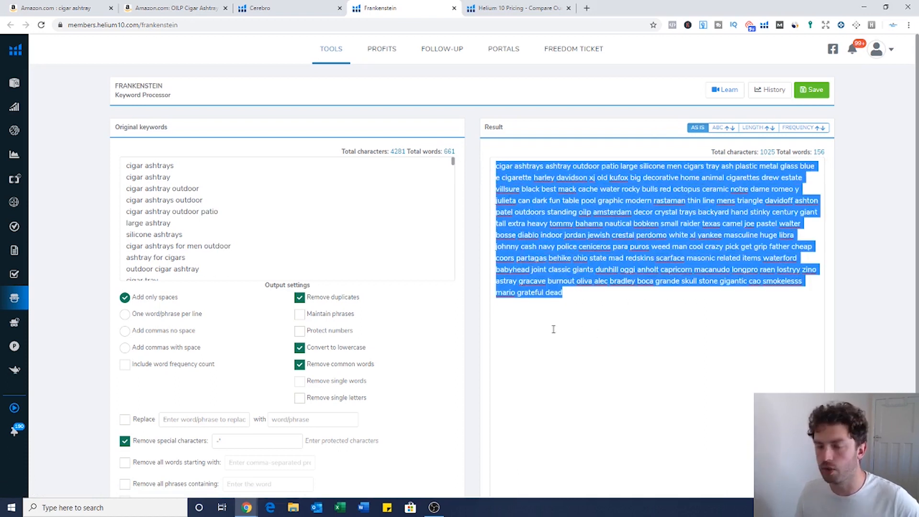
click(557, 329)
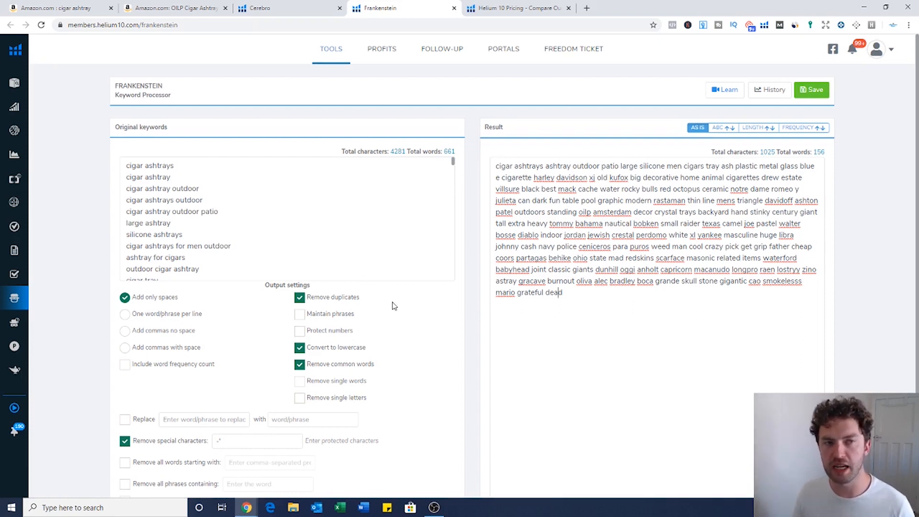
scroll(395, 290, down, 1)
scroll(403, 292, up, 1)
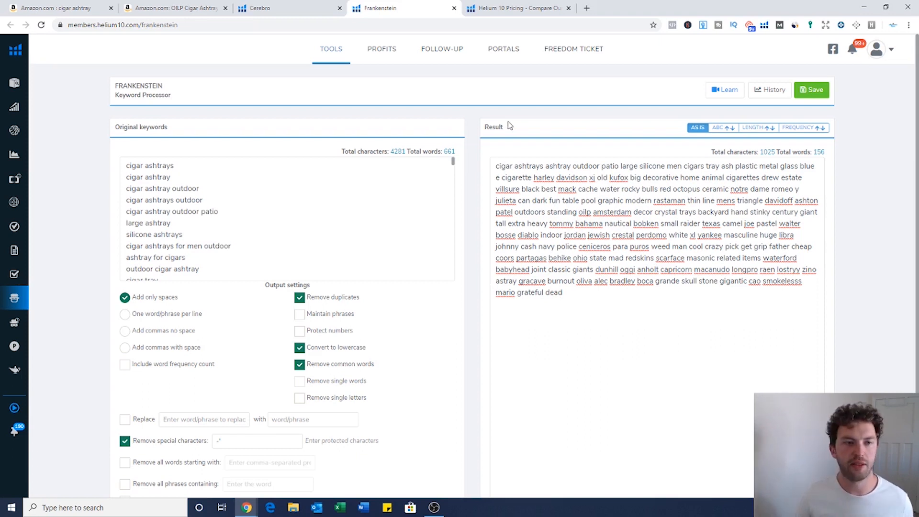
Step: Return to the Cerebro results and review the filter settings and the highest-volume keywords
click(310, 10)
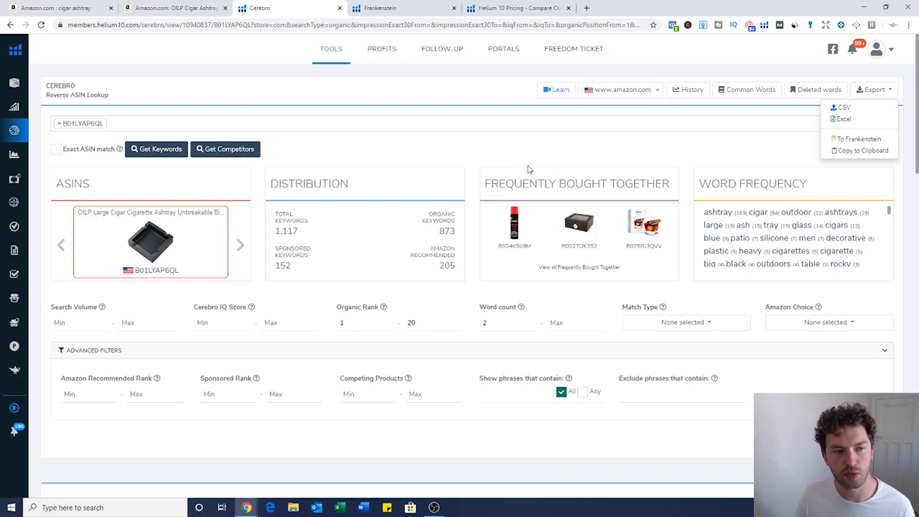
click(555, 155)
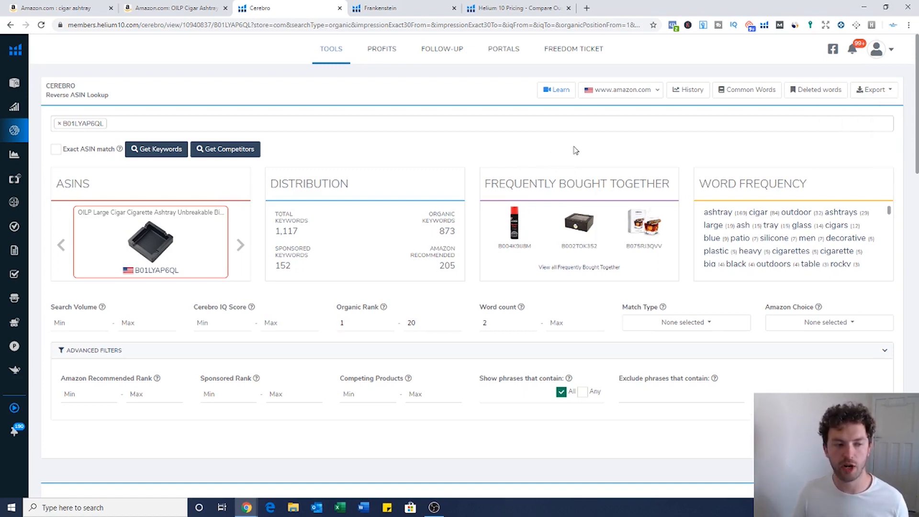
scroll(575, 151, down, 7)
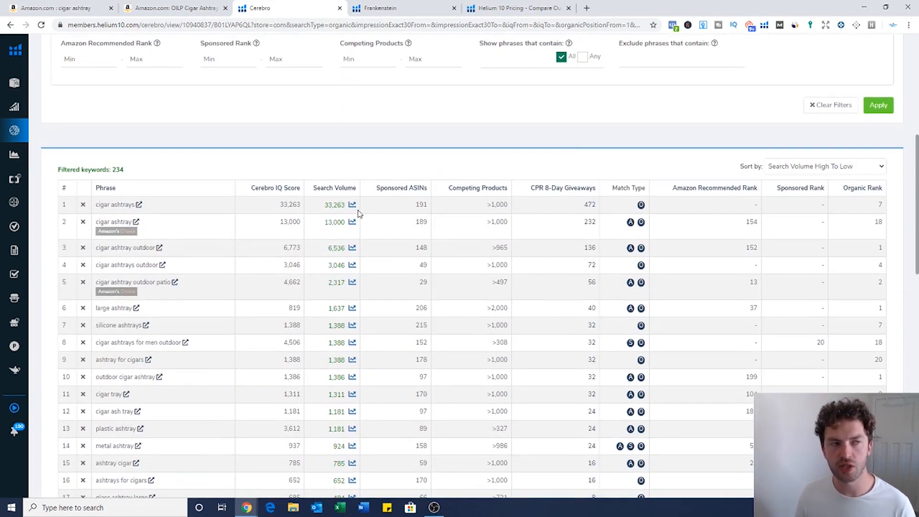
scroll(359, 213, up, 4)
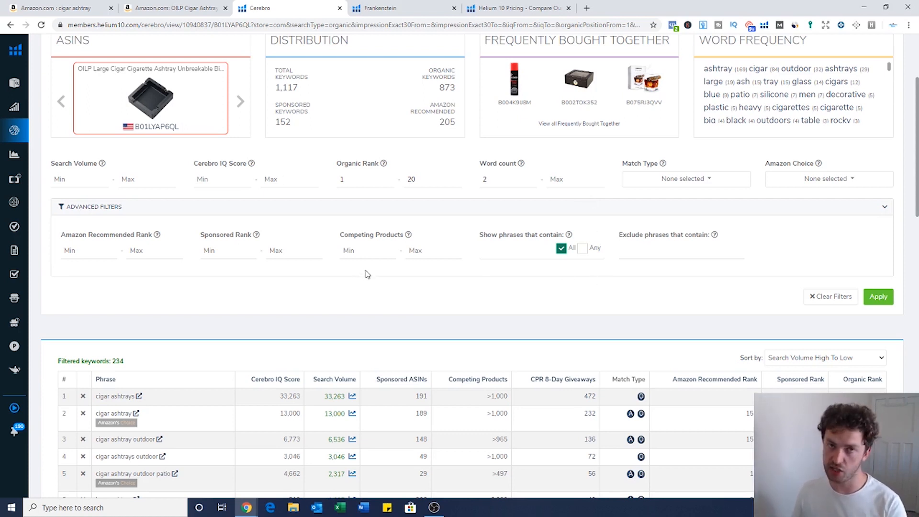
scroll(292, 189, up, 1)
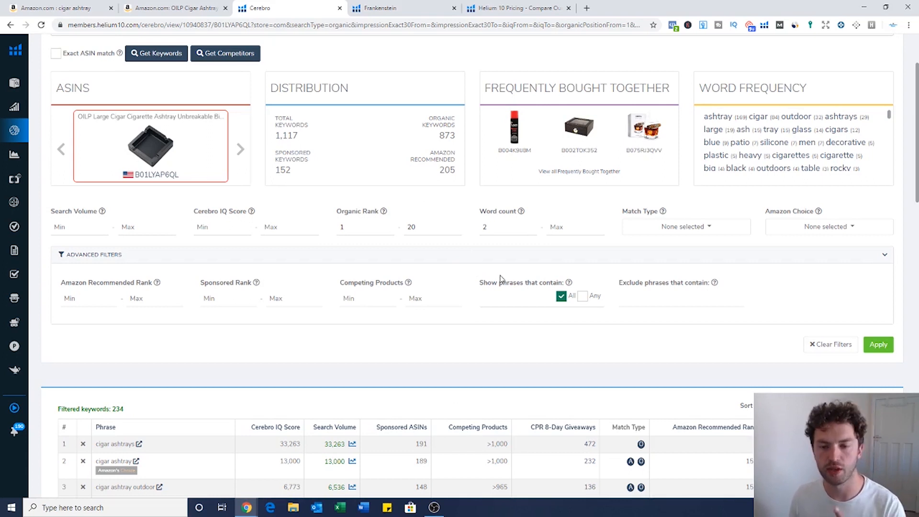
scroll(597, 355, down, 2)
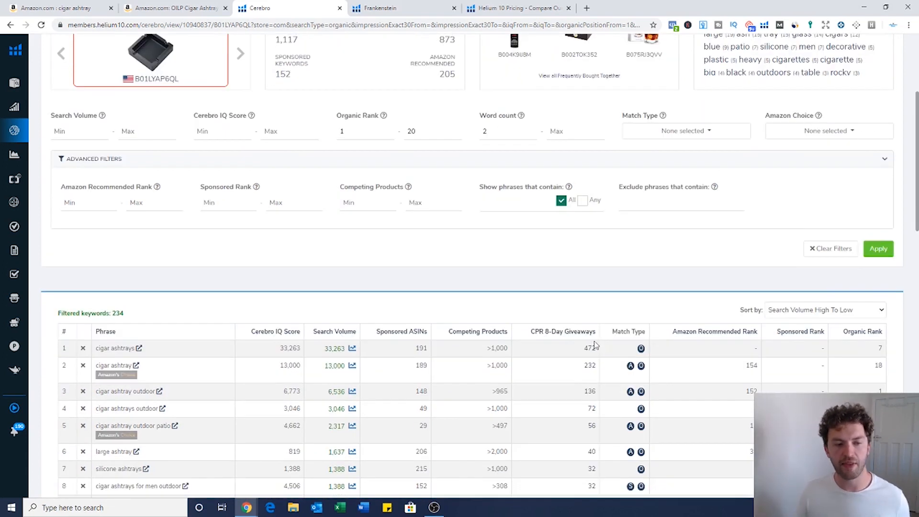
scroll(463, 354, down, 1)
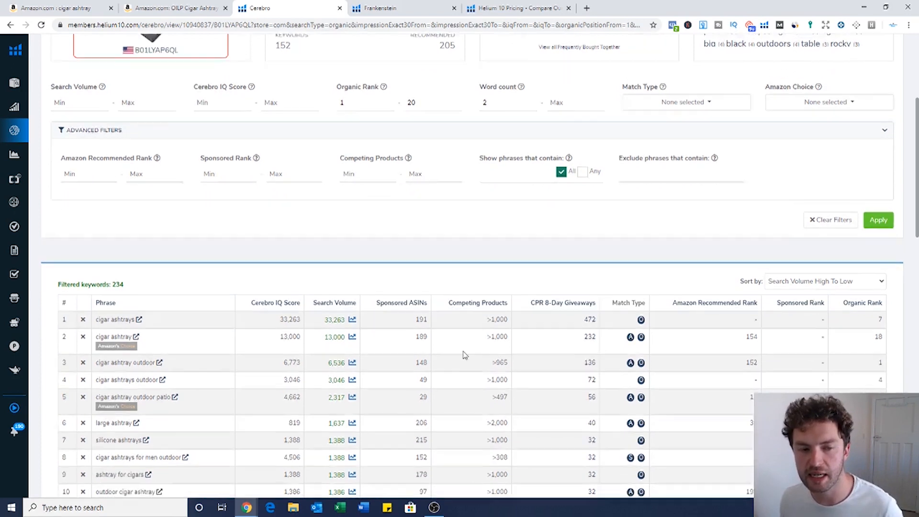
scroll(464, 355, down, 2)
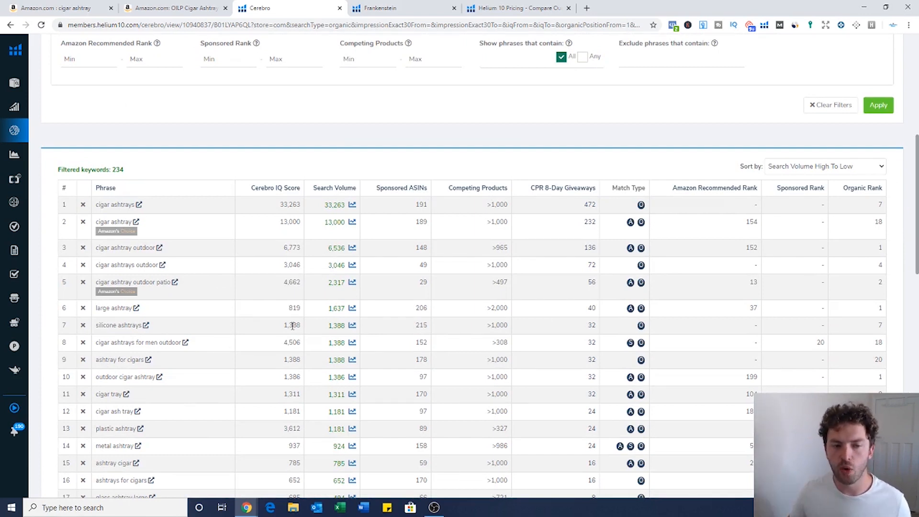
scroll(718, 306, down, 1)
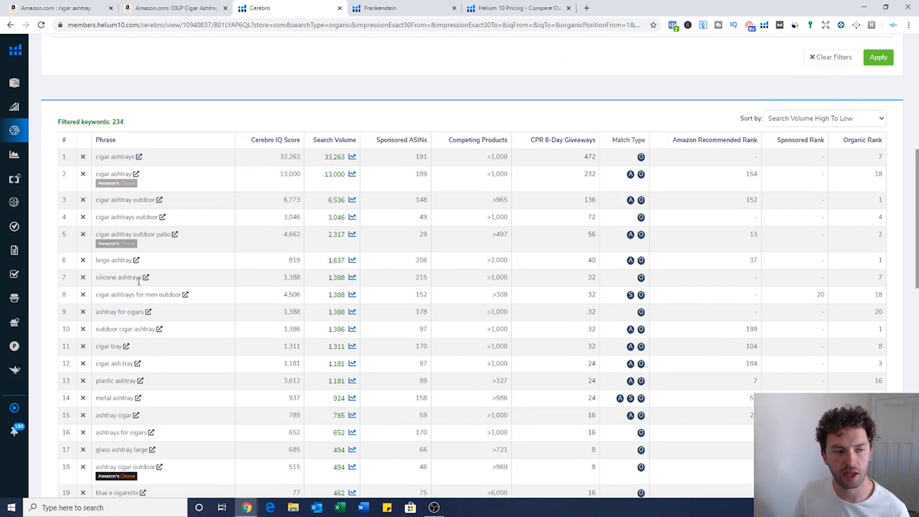
Step: Check the CPR 8-day giveaway figure for the phrase "silicone ashtrays" and look back over the Cerebro filters
drag(142, 279, 95, 279)
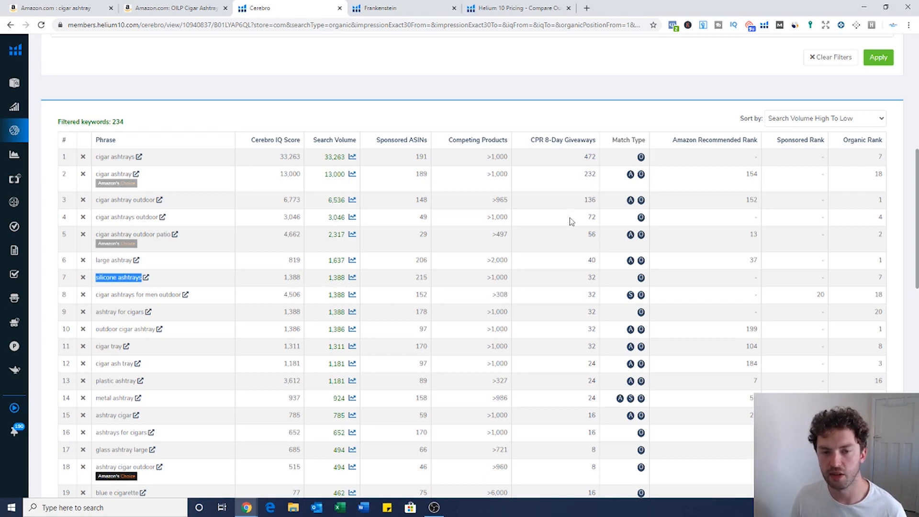
double_click(591, 277)
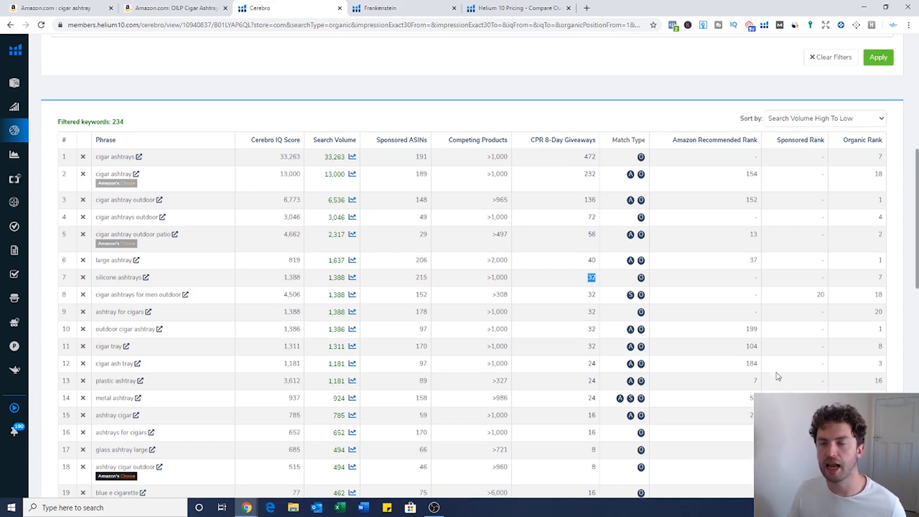
scroll(788, 334, down, 2)
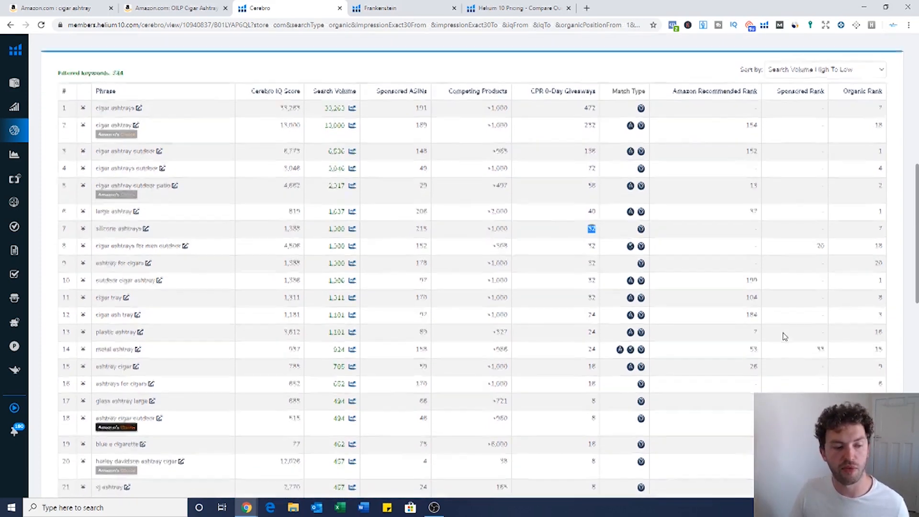
scroll(787, 334, up, 6)
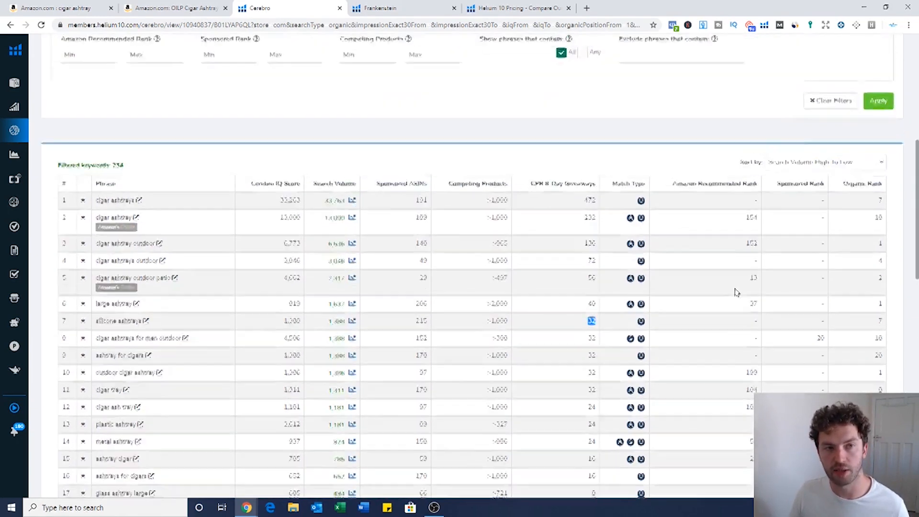
scroll(697, 316, up, 3)
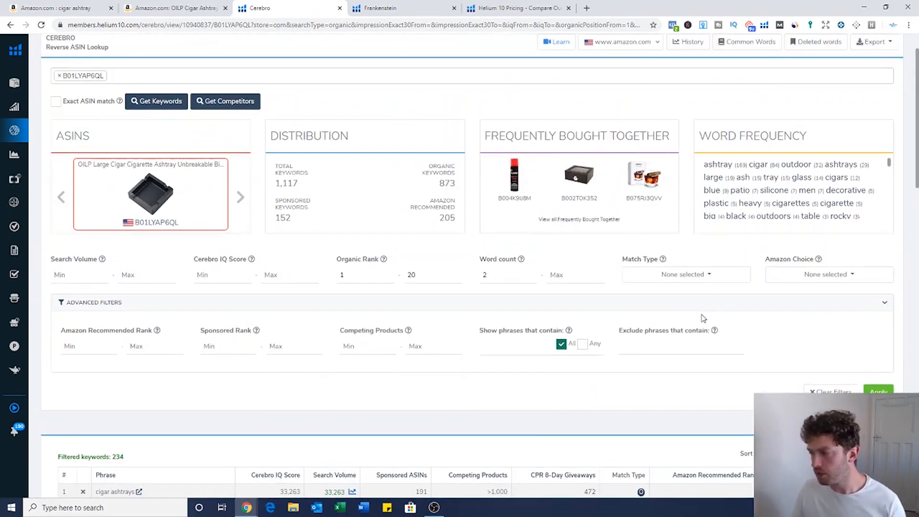
scroll(605, 283, up, 1)
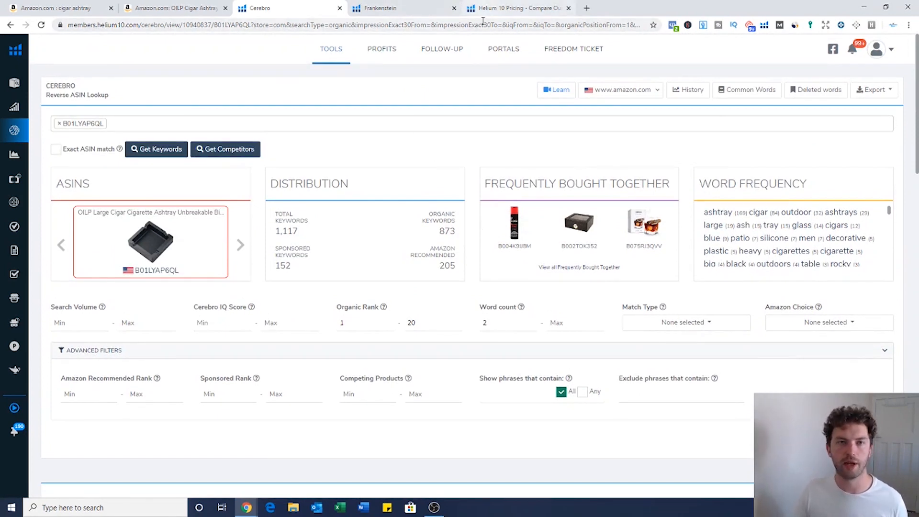
Step: Switch to the Helium 10 pricing page and compare the monthly Free, Platinum, Diamond and Elite plans
click(512, 9)
scroll(598, 110, down, 1)
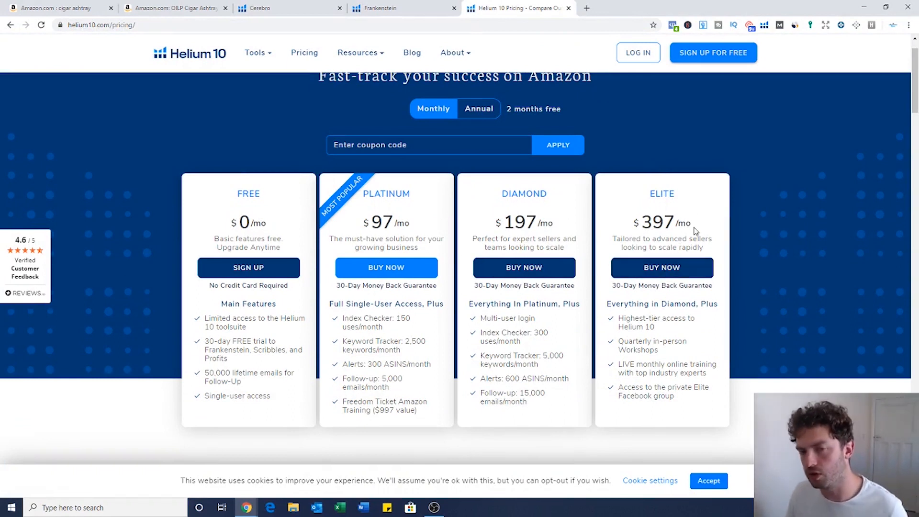
scroll(591, 171, up, 1)
Step: Apply the coupon code EBOSS50 to view the discounted plan prices, and remove that coupon
click(429, 194)
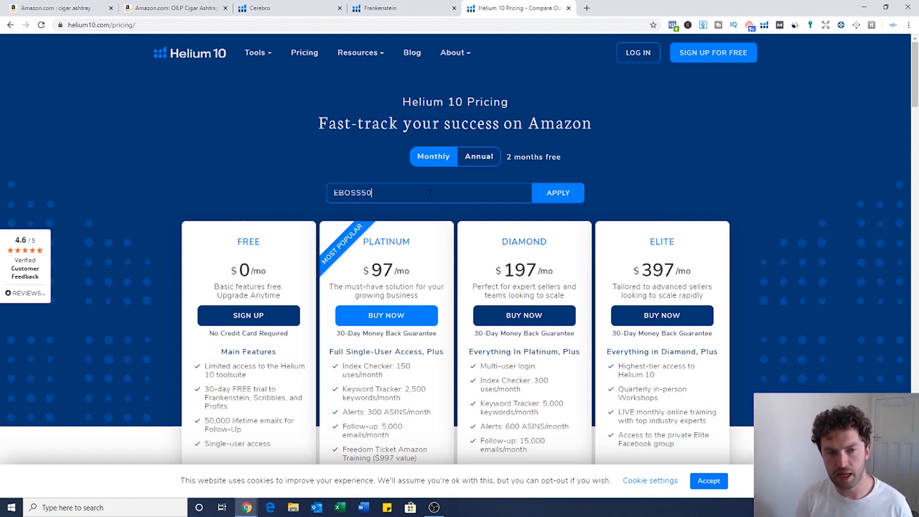
key(Return)
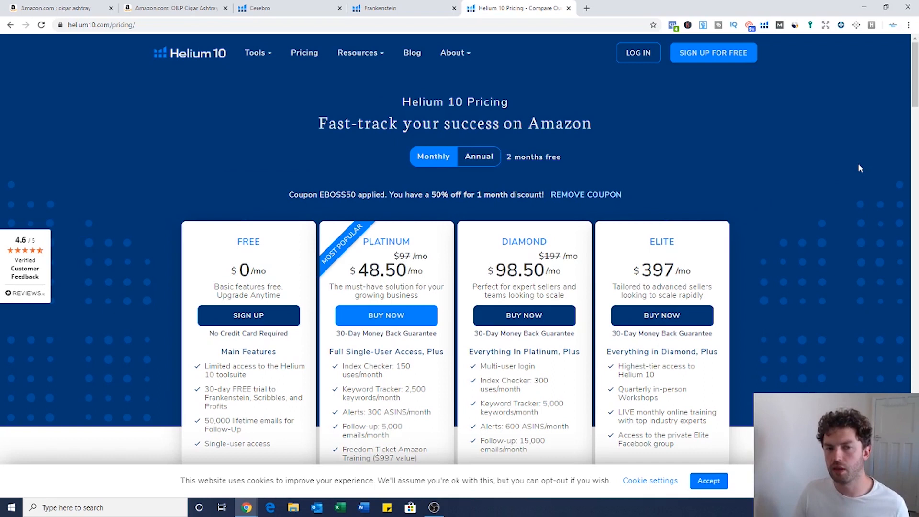
scroll(858, 163, down, 1)
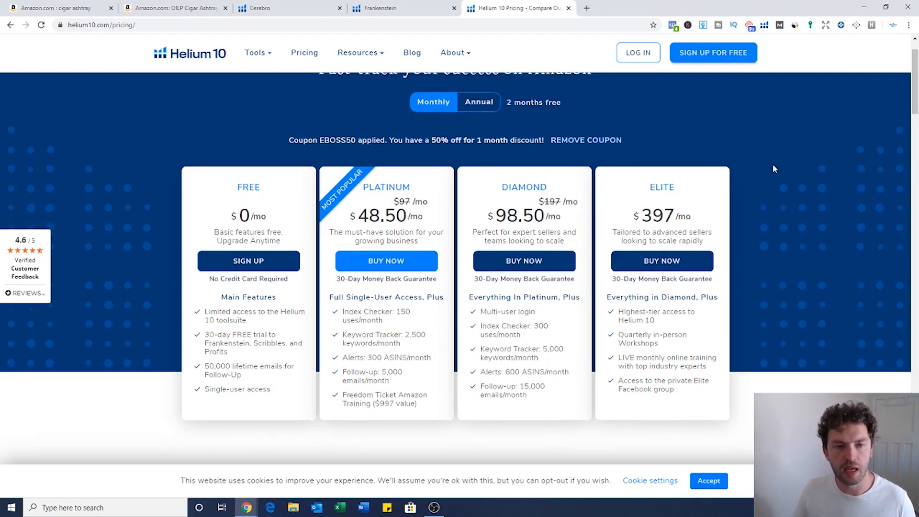
scroll(771, 163, down, 2)
scroll(771, 159, up, 3)
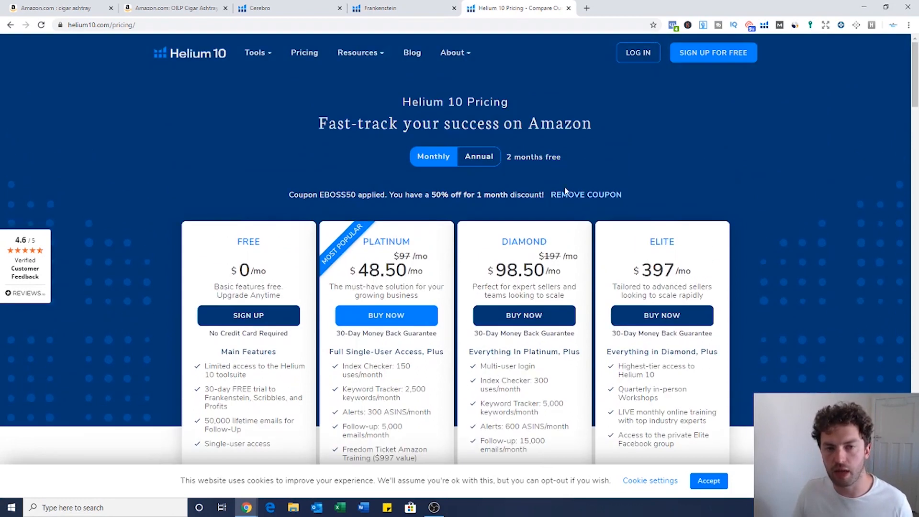
click(573, 195)
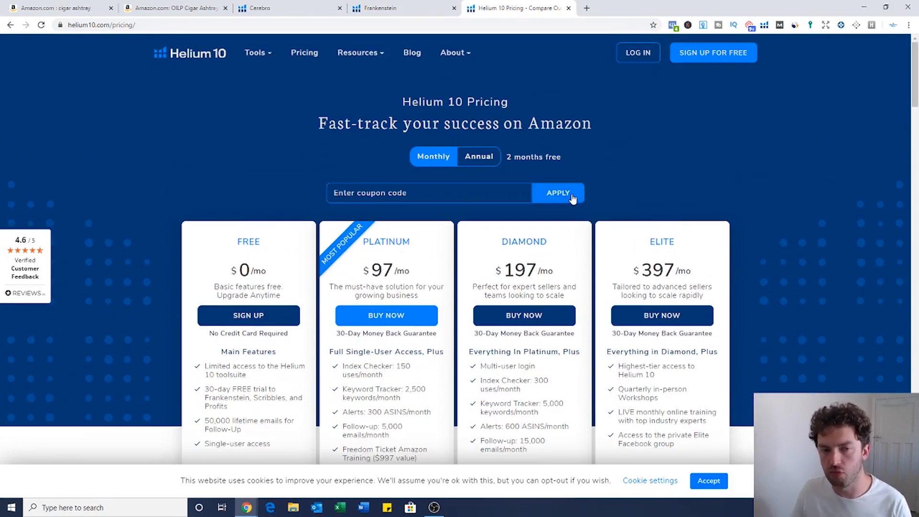
Step: Apply the coupon code EBOSS10 to the plan prices and accept the site's cookie notice
click(421, 193)
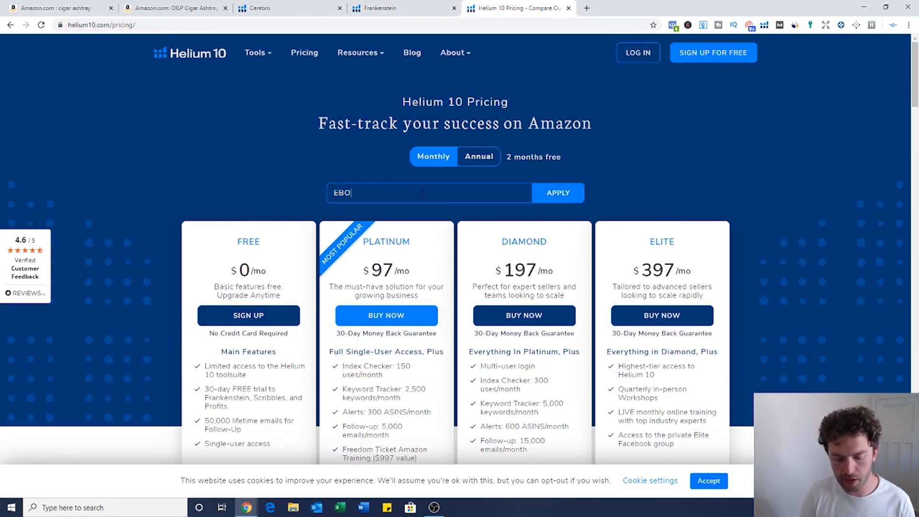
click(555, 197)
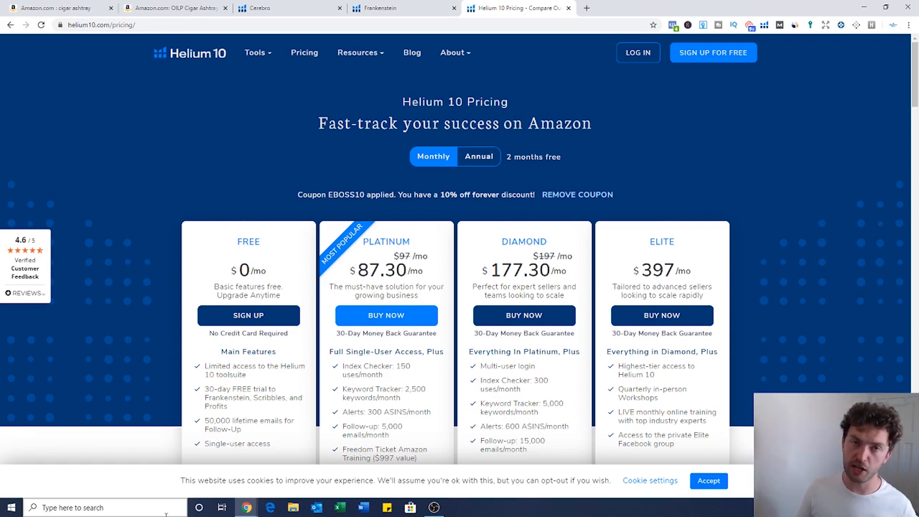
click(724, 484)
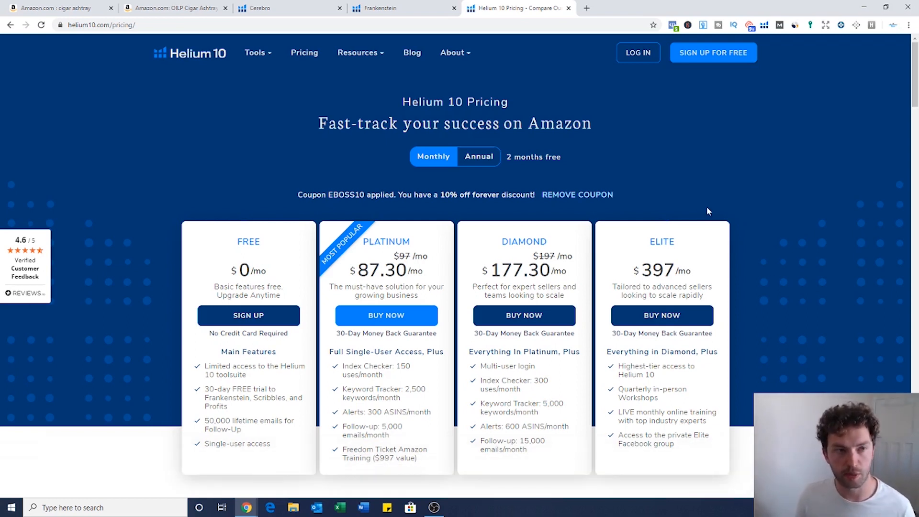
scroll(718, 222, down, 1)
scroll(714, 222, up, 1)
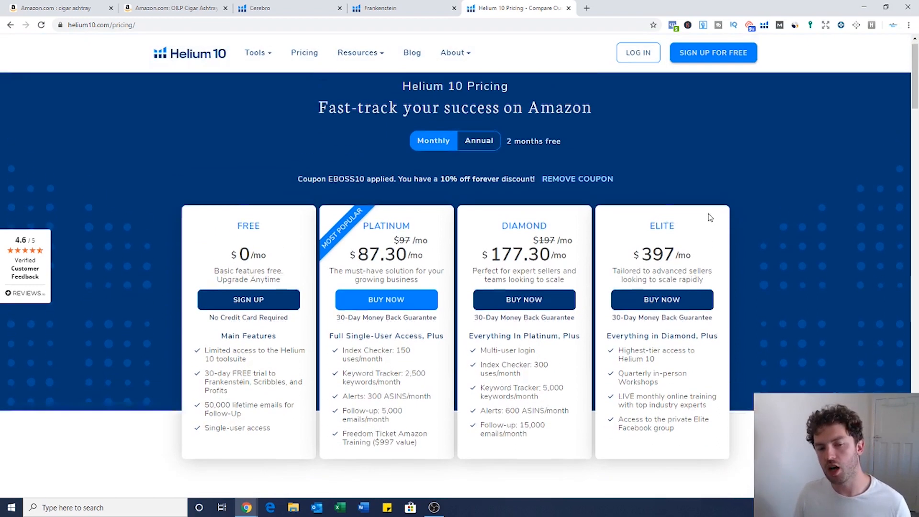